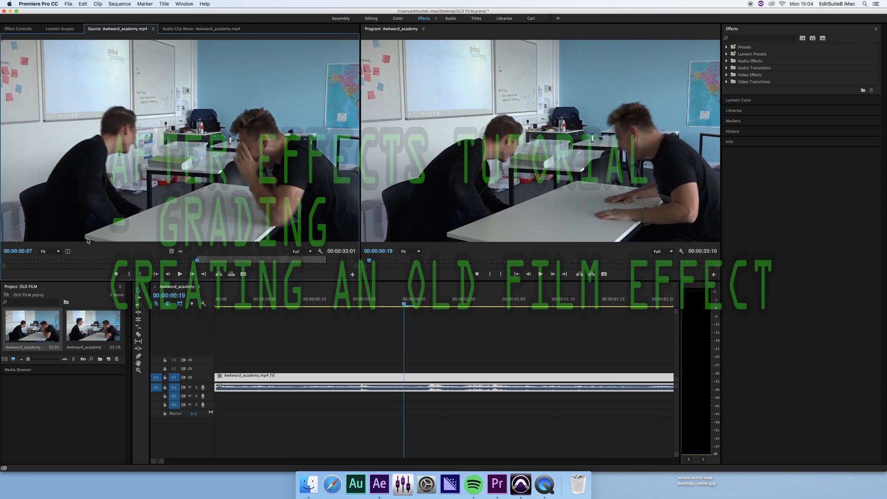
# Scrub and step frame by frame through the sequence to locate the shot changes.
pyautogui.moveTo(200, 261); pyautogui.dragTo(207, 261)
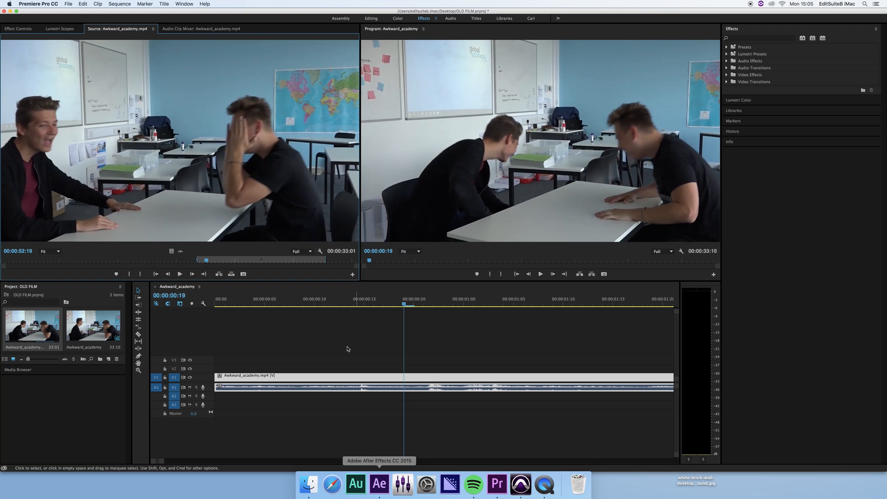
pyautogui.click(374, 291)
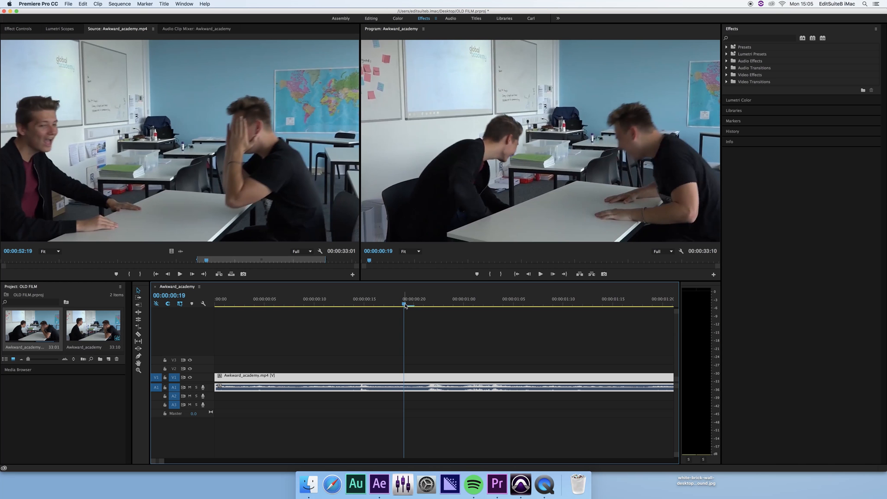
pyautogui.press('Left')
pyautogui.press('Left')
pyautogui.press('Left')
pyautogui.press('Left')
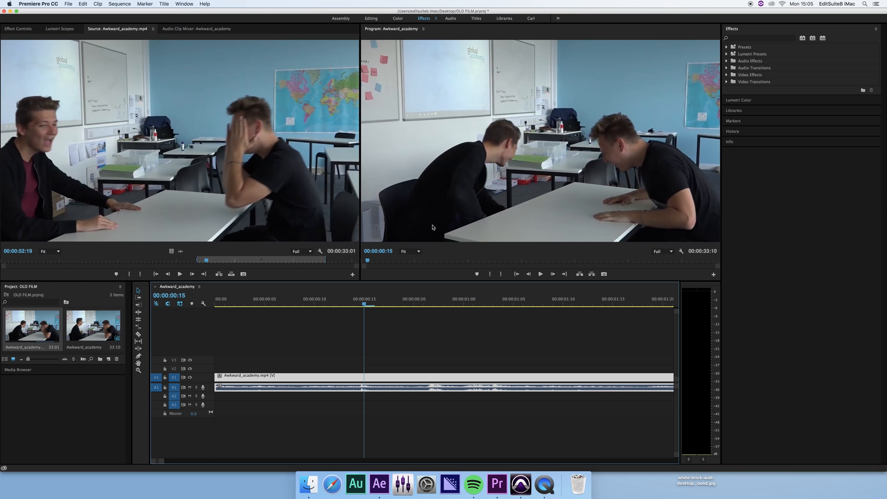
pyautogui.press('space')
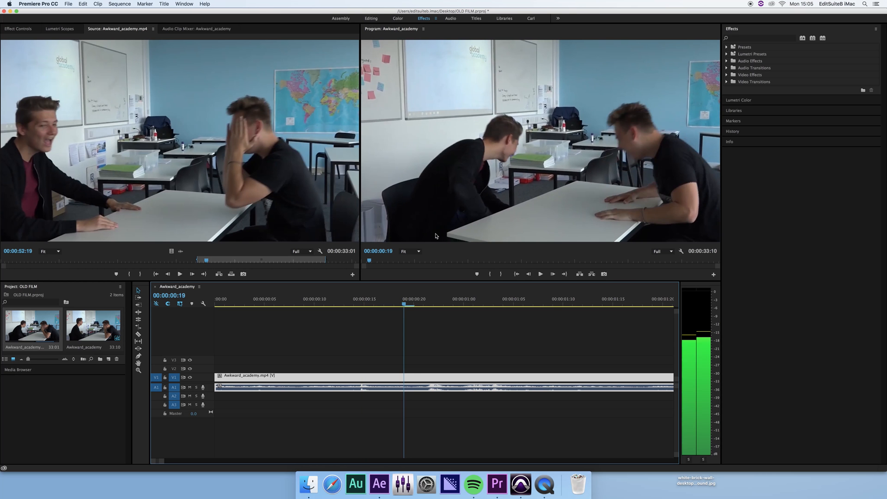
pyautogui.press('Left')
pyautogui.press('Right')
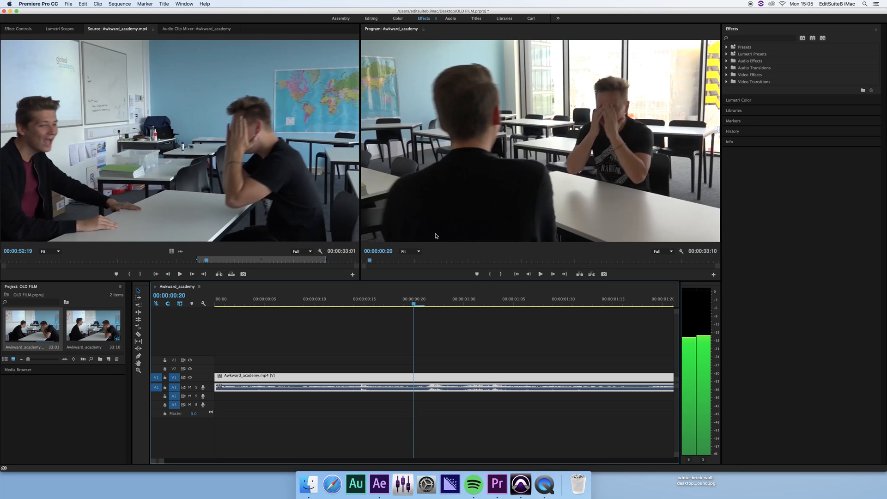
pyautogui.press('Left')
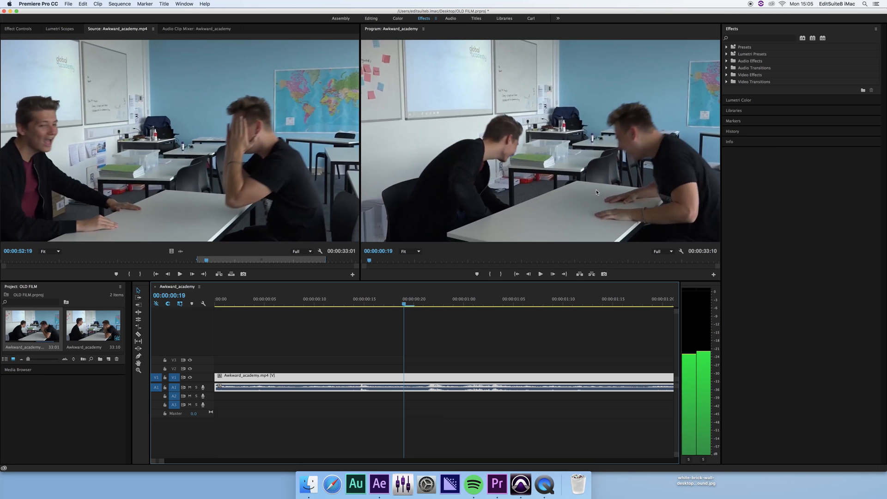
pyautogui.press('Right')
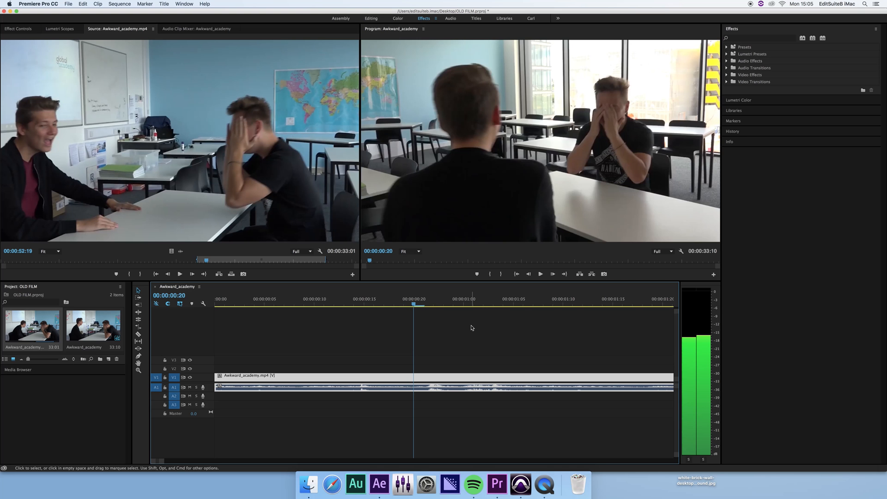
pyautogui.moveTo(414, 304); pyautogui.dragTo(491, 308)
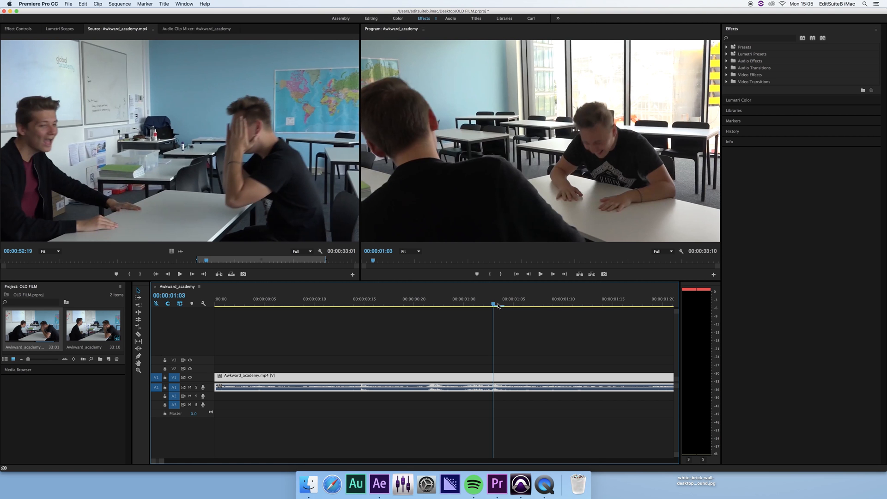
# Razor-cut the classroom clip at 00:00:01:03 and at 00:00:00:19.
pyautogui.click(138, 335)
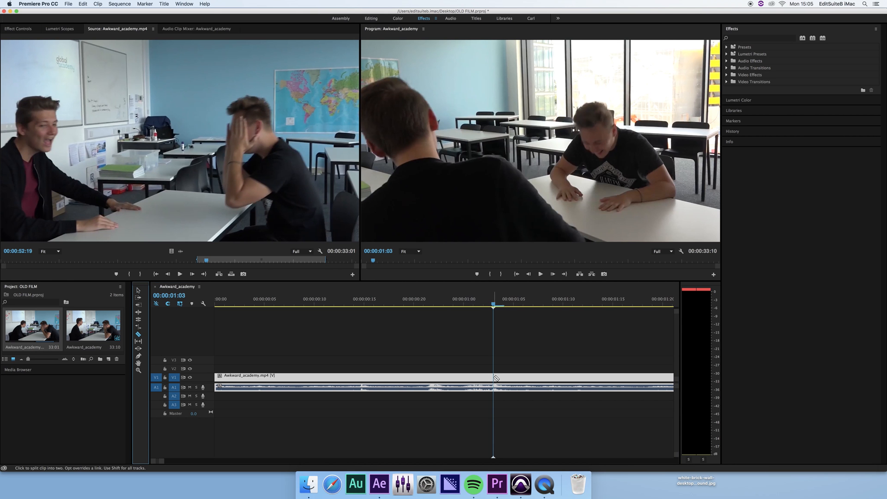
pyautogui.click(494, 377)
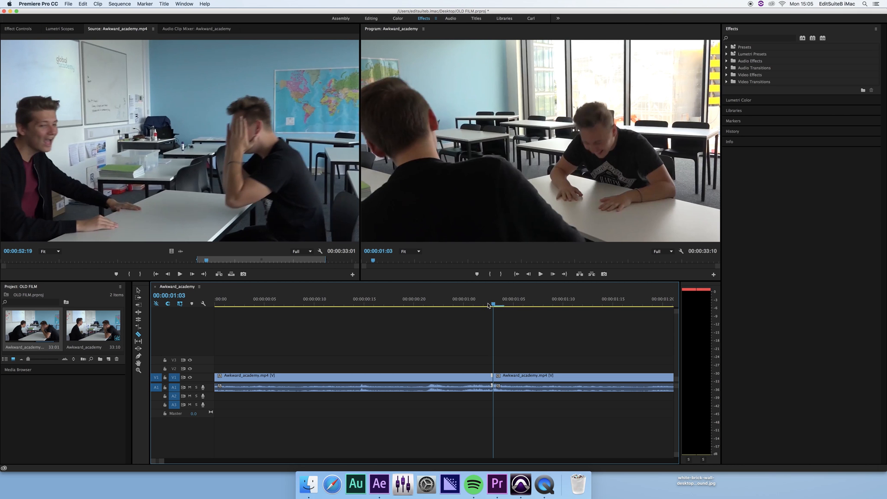
pyautogui.moveTo(488, 304); pyautogui.dragTo(411, 310)
pyautogui.press('Left')
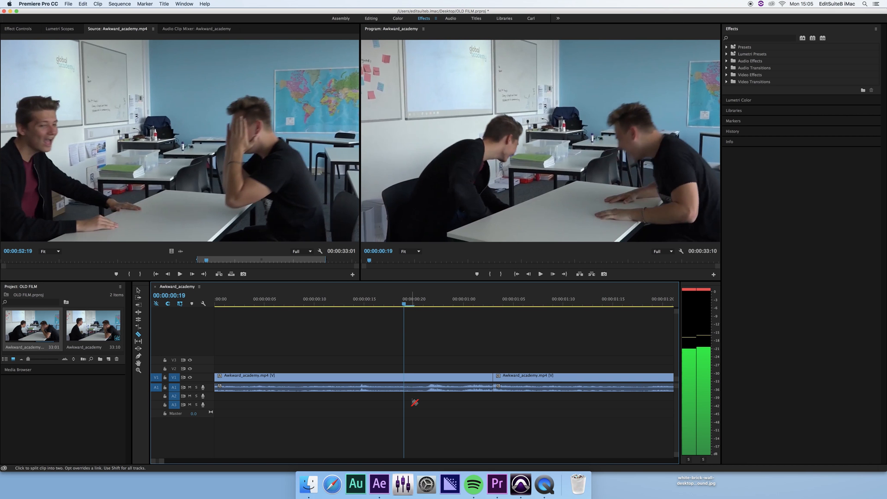
pyautogui.click(406, 378)
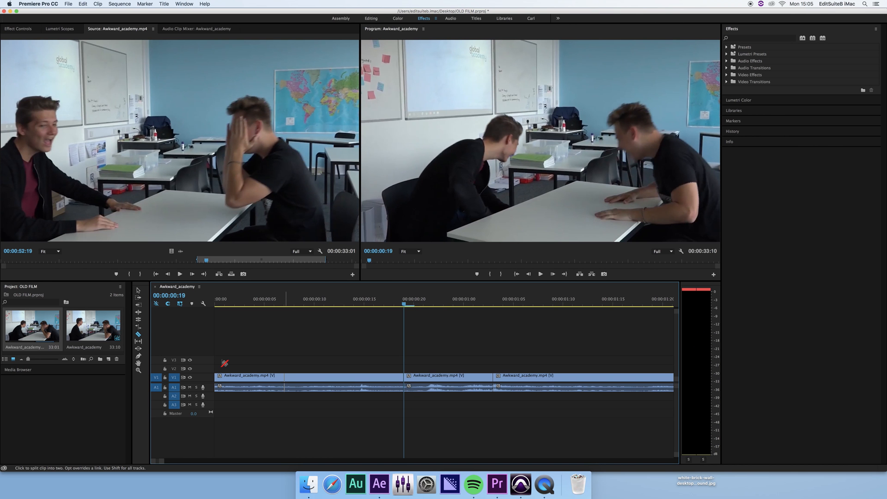
# Delete the middle piece between the cuts and ripple-delete the leftover gap.
pyautogui.click(138, 291)
pyautogui.click(422, 383)
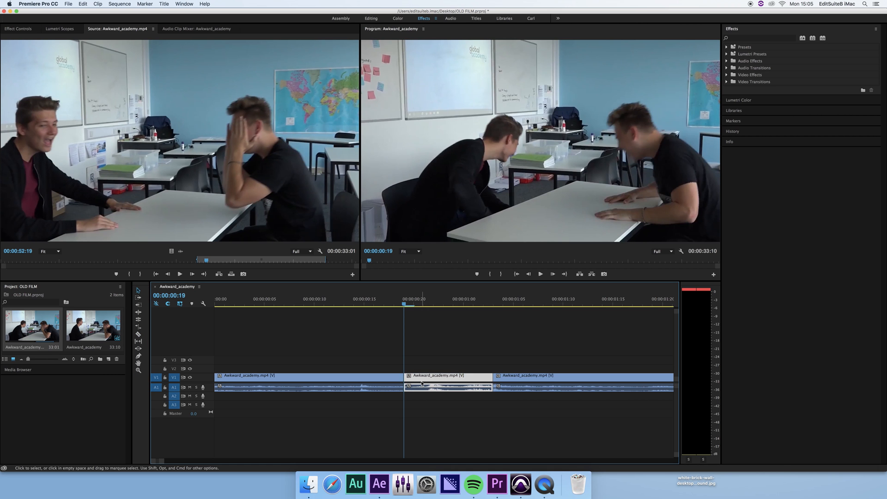
pyautogui.press('Delete')
pyautogui.click(434, 383)
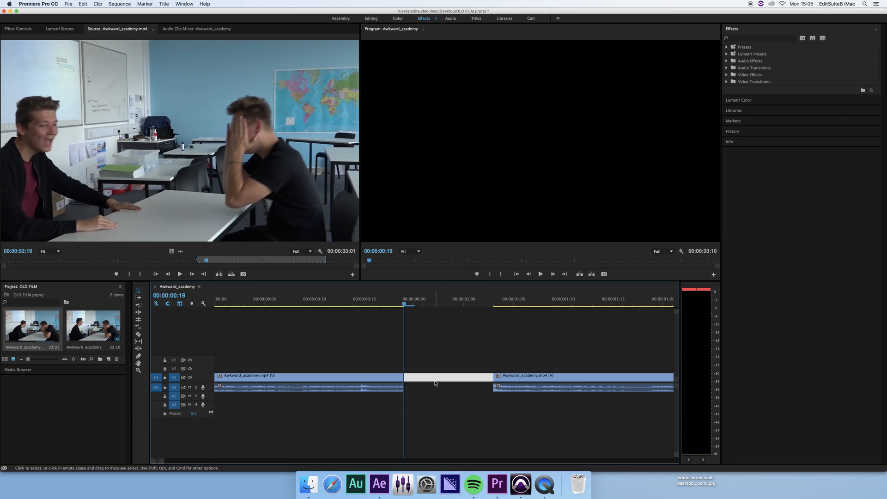
pyautogui.press('Delete')
# Play back the new edit from just before the cut, parking the playhead at 00:00:00:16.
pyautogui.click(396, 306)
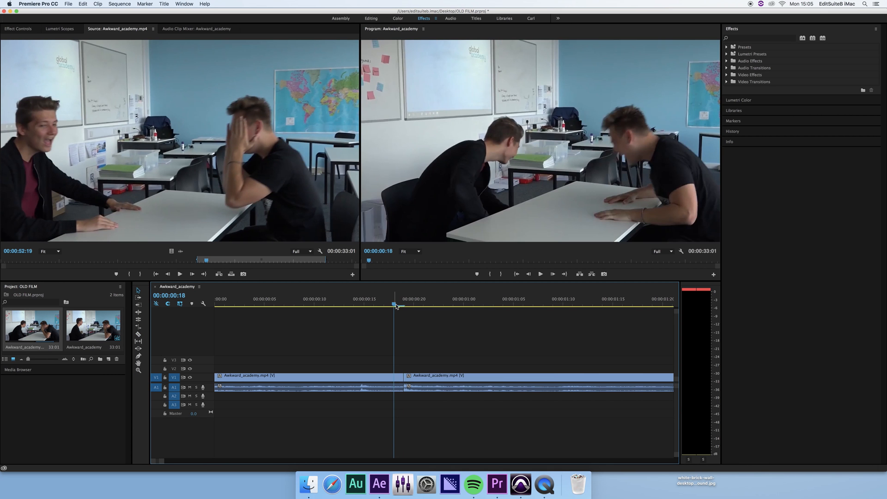
pyautogui.press('space')
pyautogui.press('space')
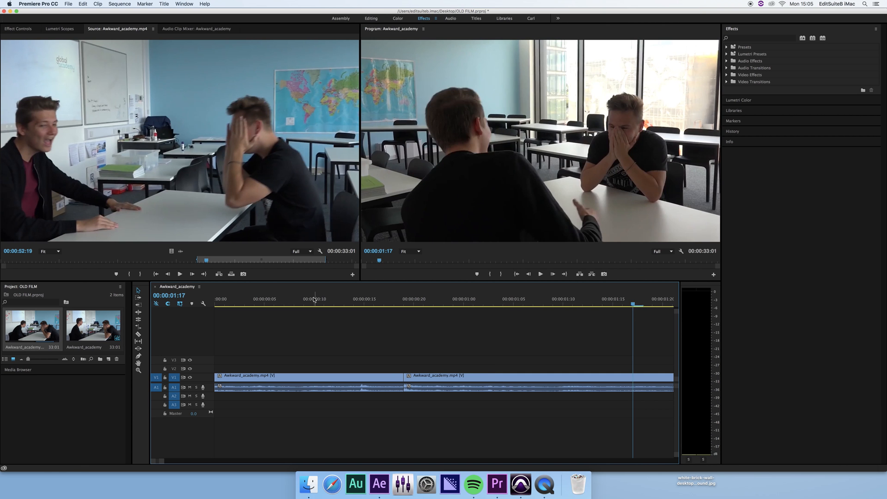
pyautogui.click(314, 299)
pyautogui.press('space')
pyautogui.press('space')
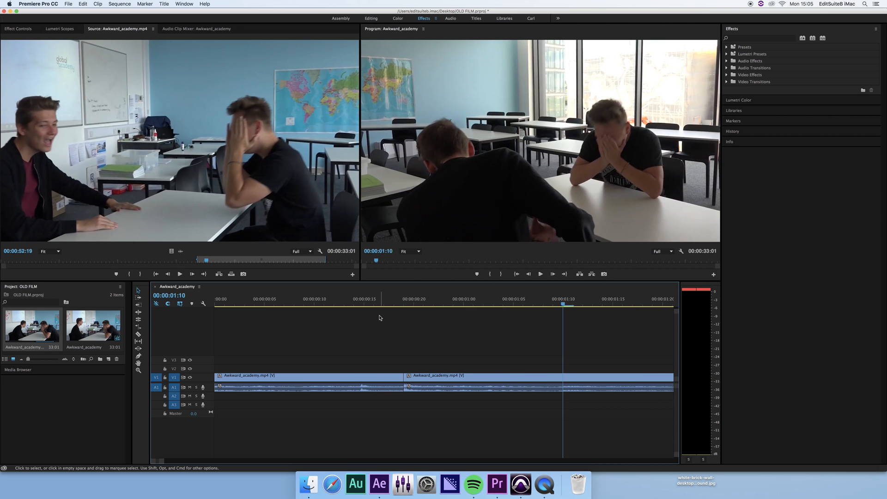
pyautogui.click(365, 304)
pyautogui.press('space')
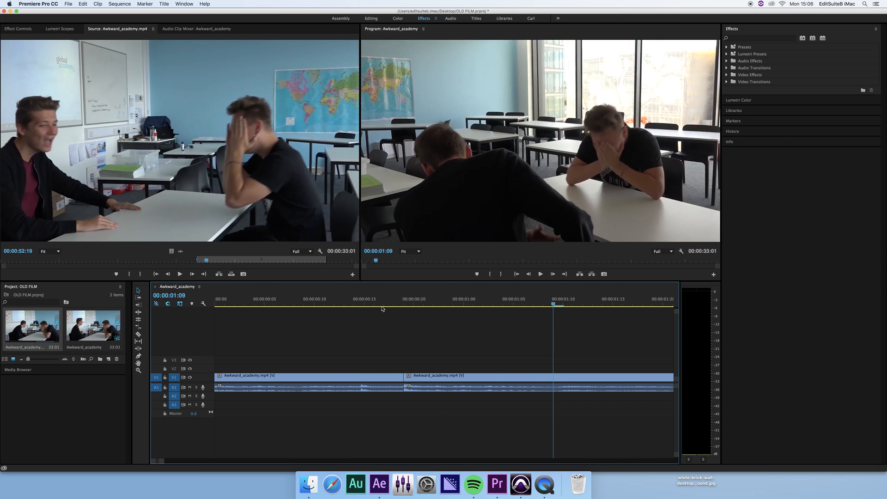
pyautogui.click(375, 305)
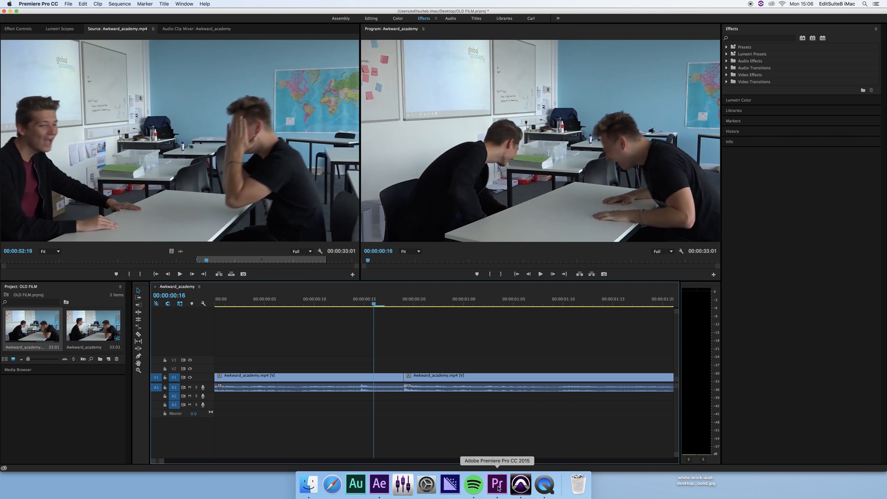
# In After Effects, start a new composition via Composition > New Composition, then return to Premiere Pro.
pyautogui.click(378, 494)
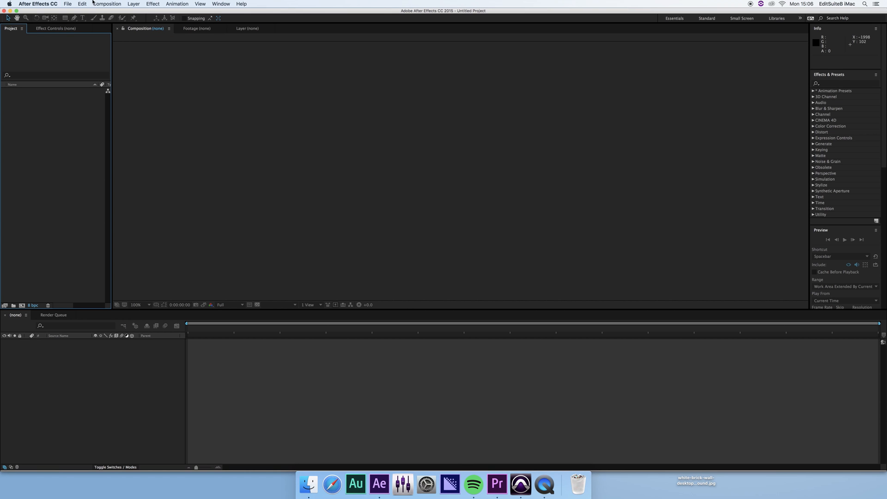
pyautogui.click(106, 4)
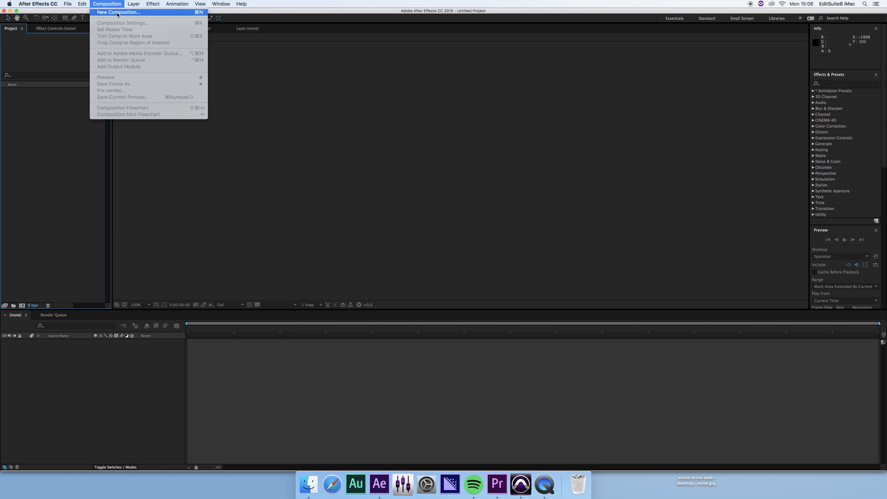
pyautogui.click(117, 12)
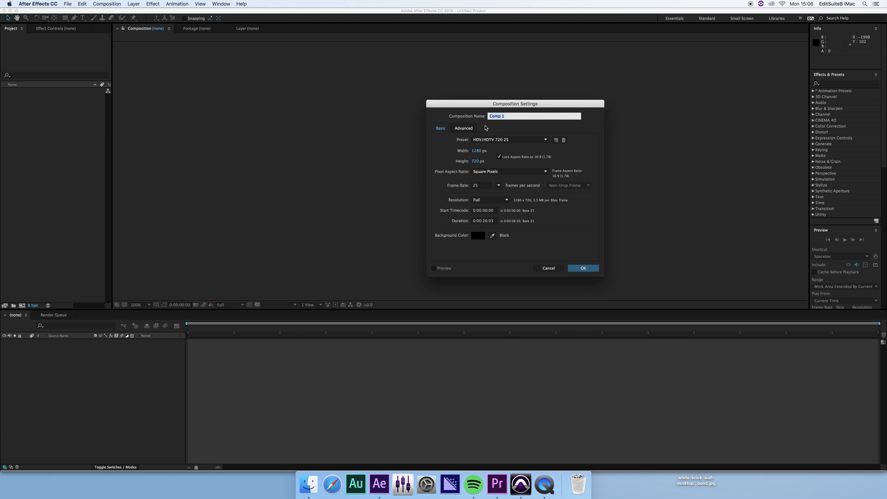
pyautogui.click(496, 486)
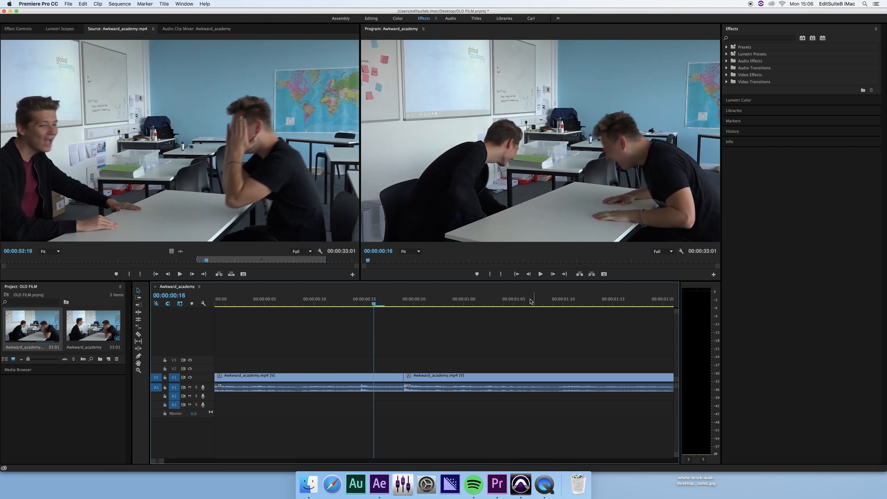
# Check the 1280×720, 25 fps sequence settings and cancel without changes.
pyautogui.click(119, 4)
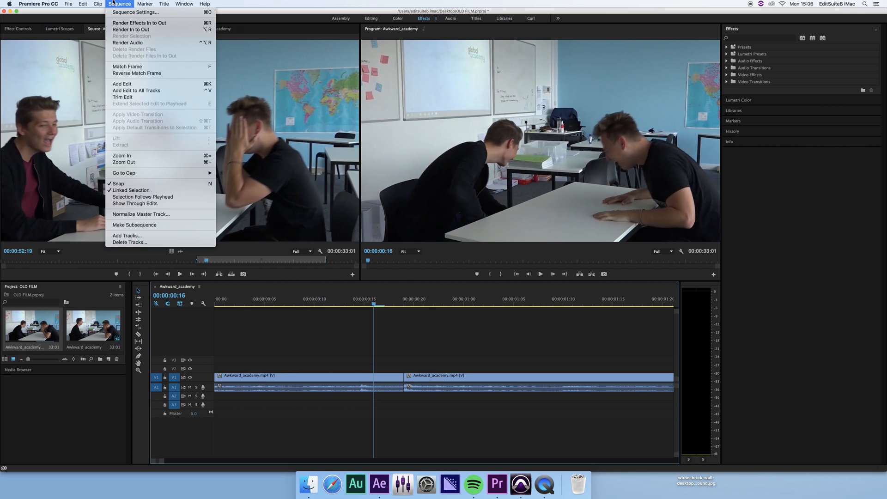
pyautogui.click(129, 13)
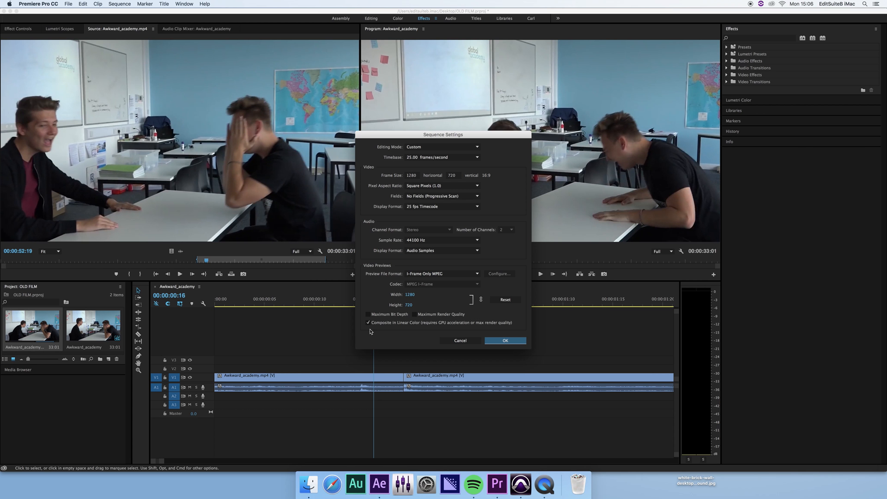
pyautogui.click(472, 342)
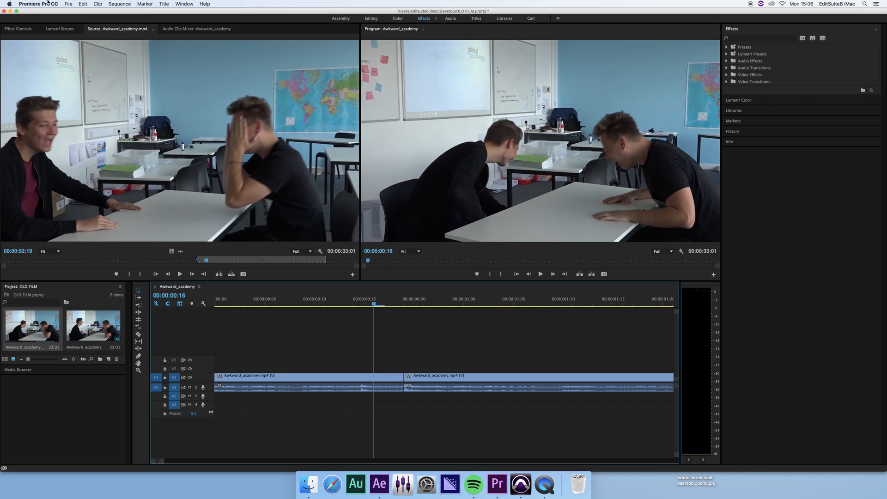
# Review the media export settings, cancel without exporting, and go back to After Effects.
pyautogui.click(68, 3)
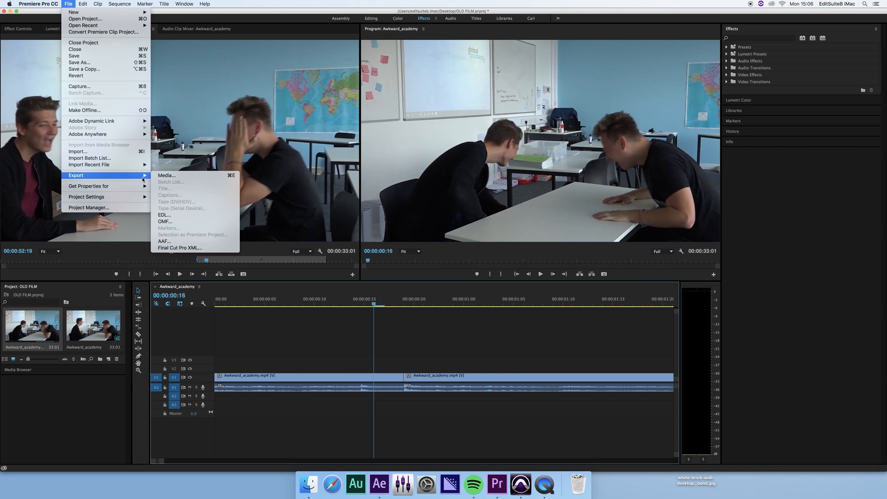
pyautogui.click(167, 176)
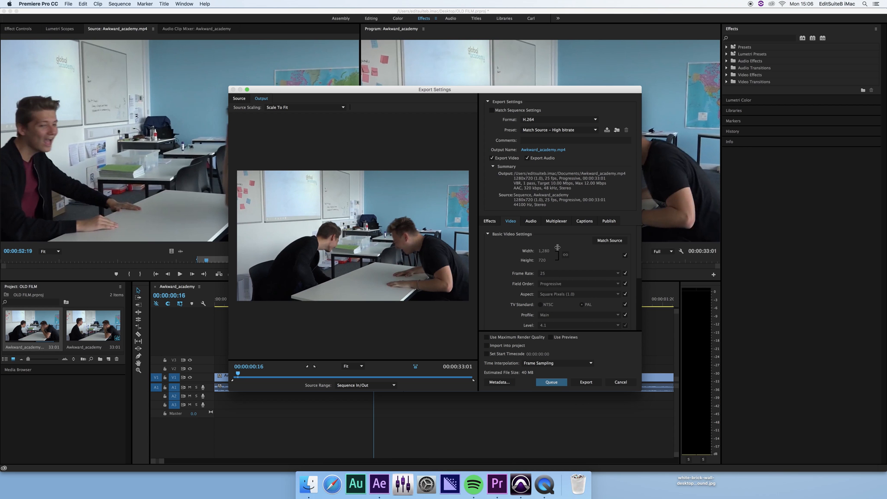
pyautogui.click(621, 382)
pyautogui.click(379, 484)
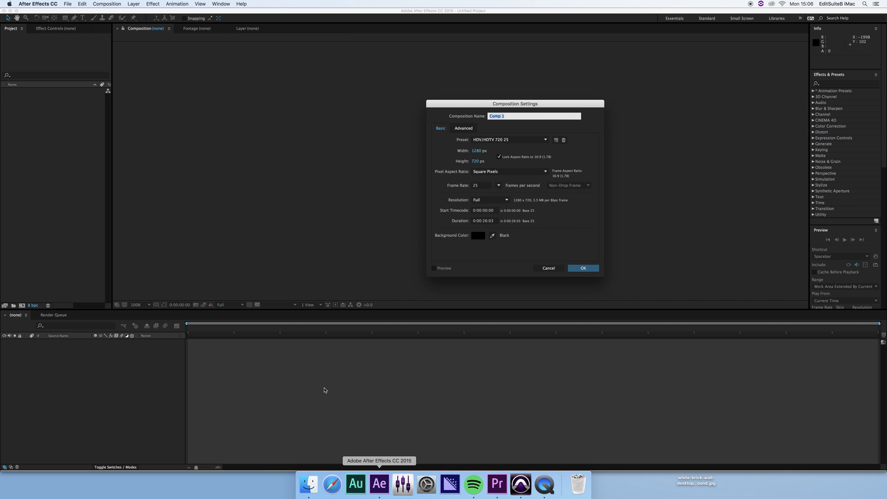
# Keep the HDV/HDTV 720 25 preset (1280×720, 25 fps) and confirm to create Comp 1.
pyautogui.moveTo(554, 107); pyautogui.dragTo(433, 91)
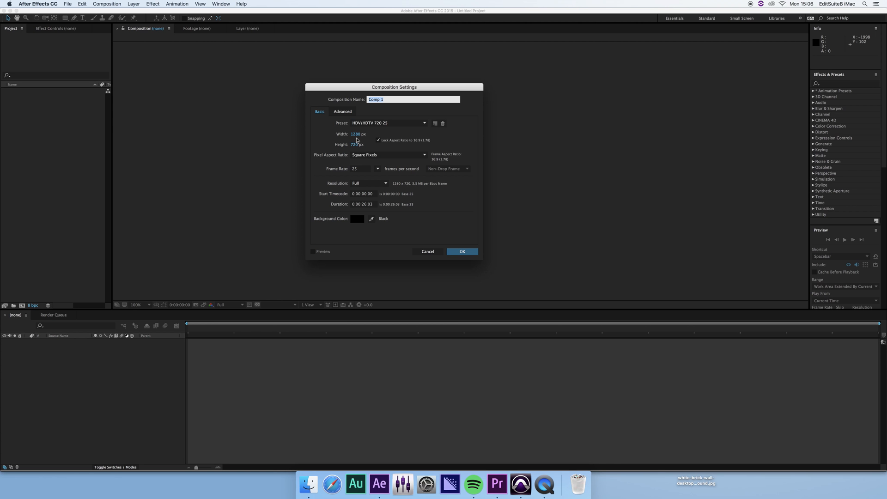
pyautogui.click(418, 123)
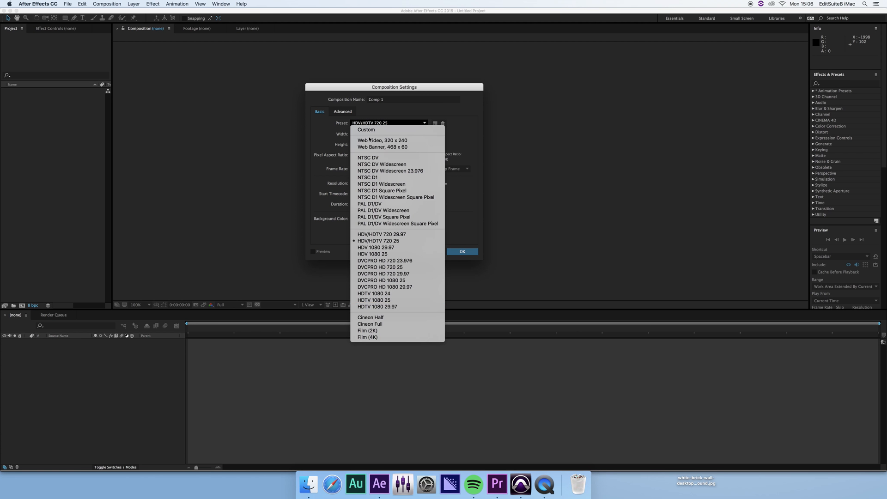
pyautogui.click(395, 241)
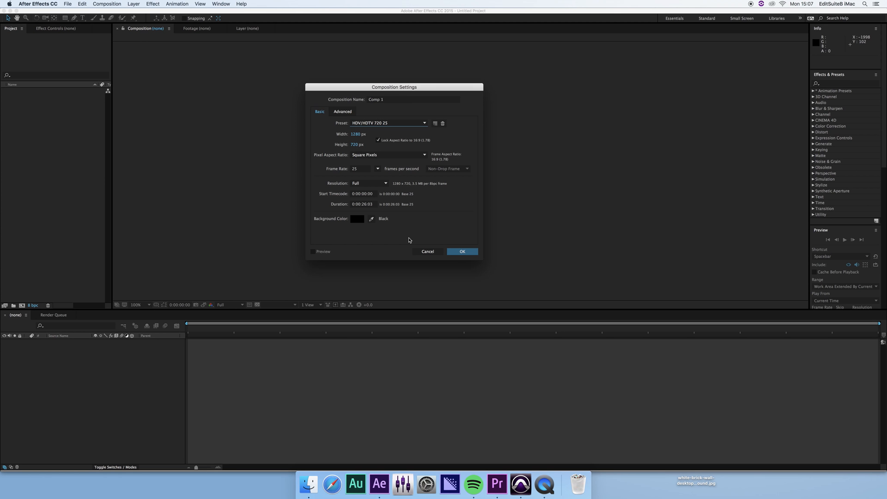
pyautogui.click(474, 253)
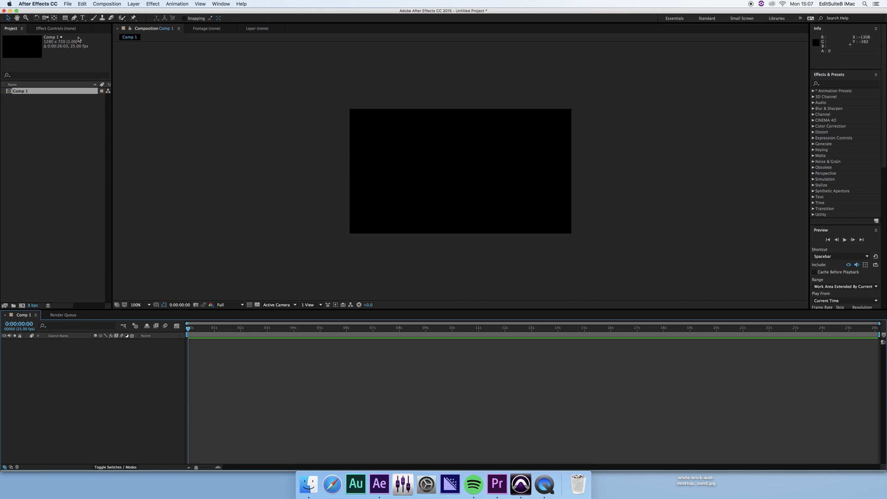
# Import the Awkward_academy sequence from OLD FILM.prproj on the Desktop.
pyautogui.click(68, 3)
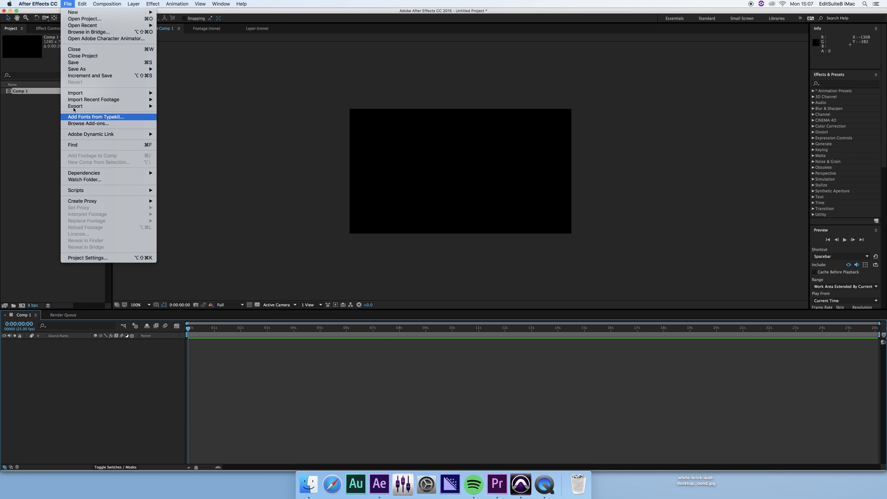
pyautogui.moveTo(144, 93)
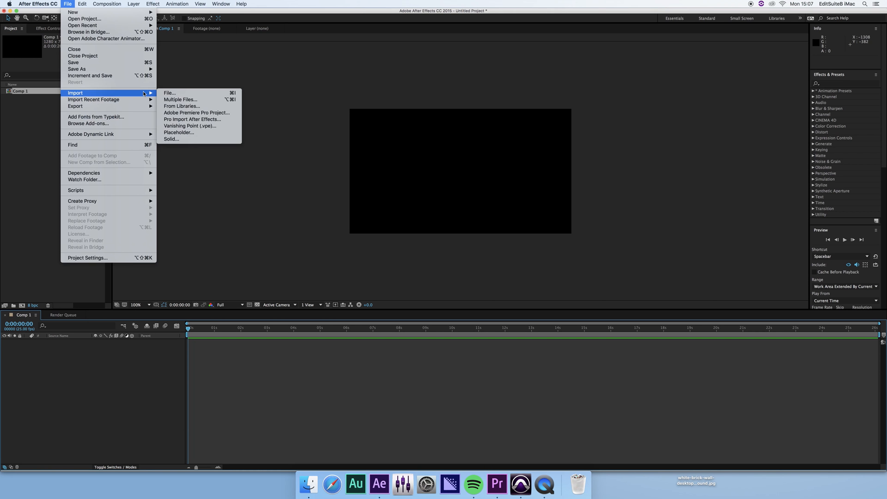
pyautogui.click(168, 94)
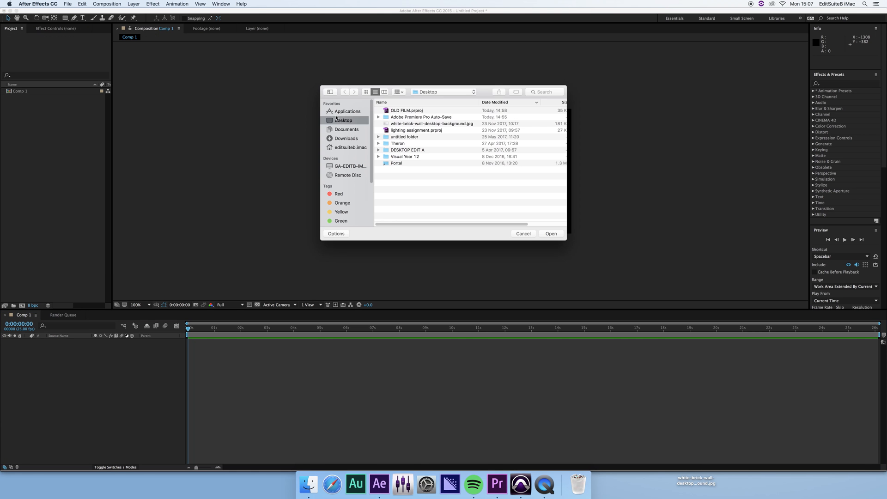
pyautogui.click(433, 111)
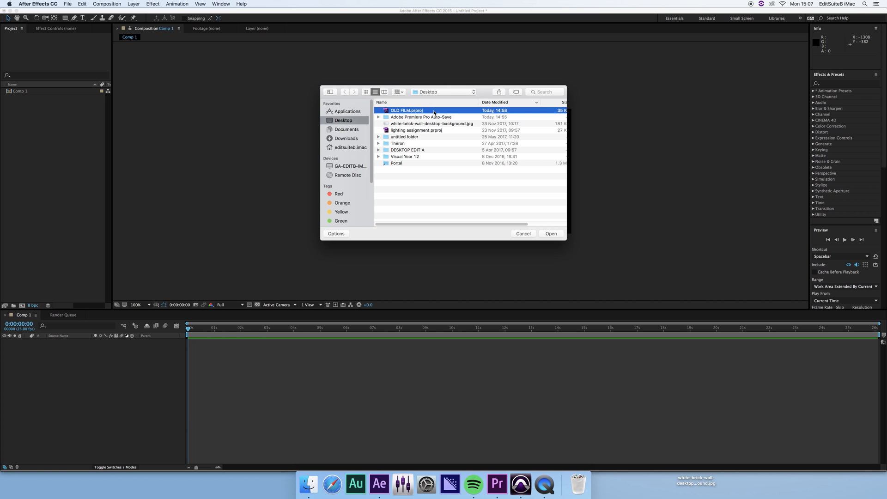
pyautogui.click(551, 234)
pyautogui.click(402, 192)
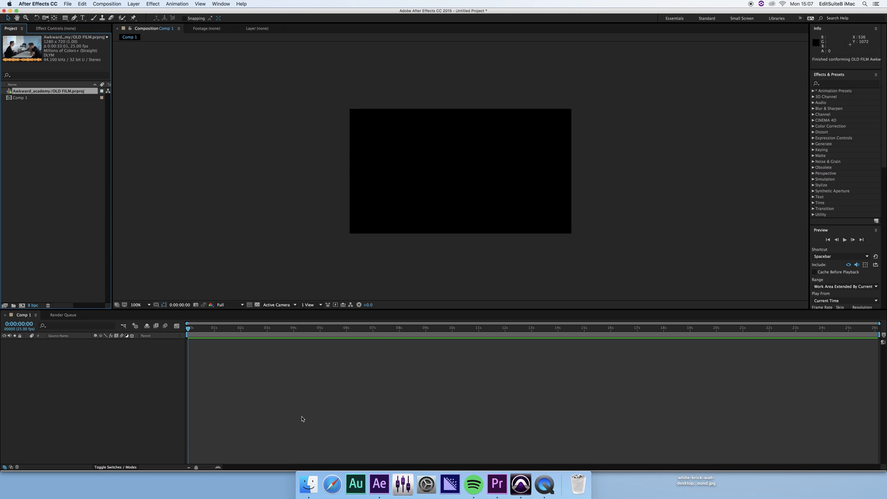
# Drag Awkward_academy into the Comp 1 timeline and scrub to 0:00:04:02 to check the footage.
pyautogui.moveTo(26, 93); pyautogui.dragTo(215, 369)
pyautogui.click(266, 328)
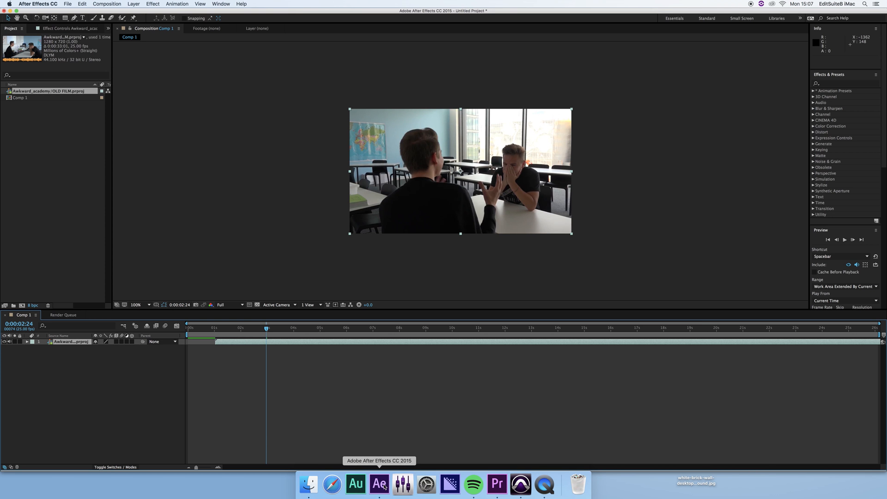
pyautogui.click(492, 486)
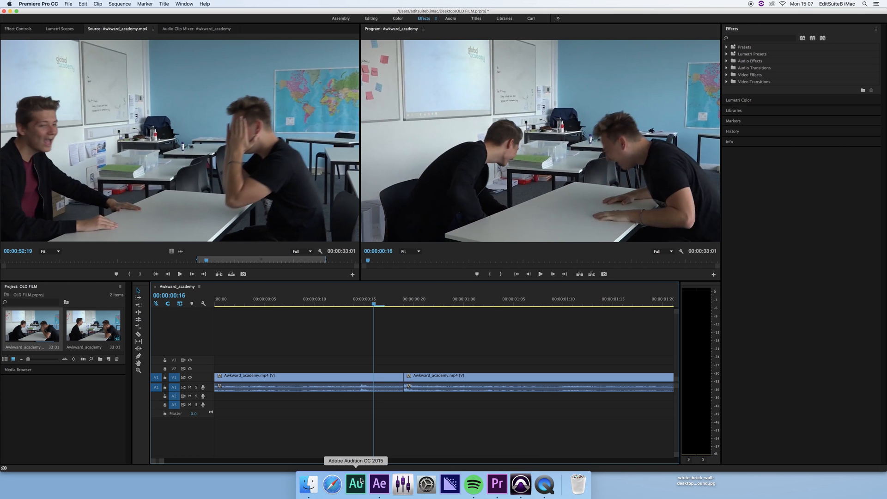
pyautogui.click(379, 484)
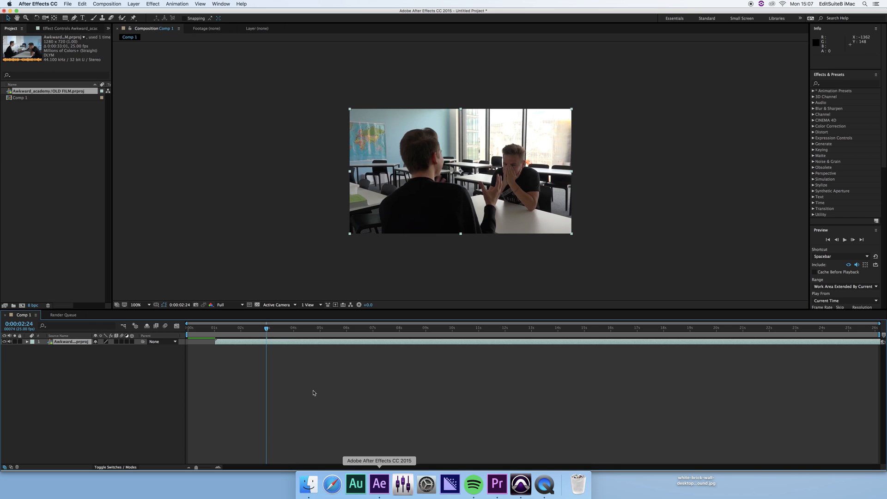
pyautogui.click(296, 333)
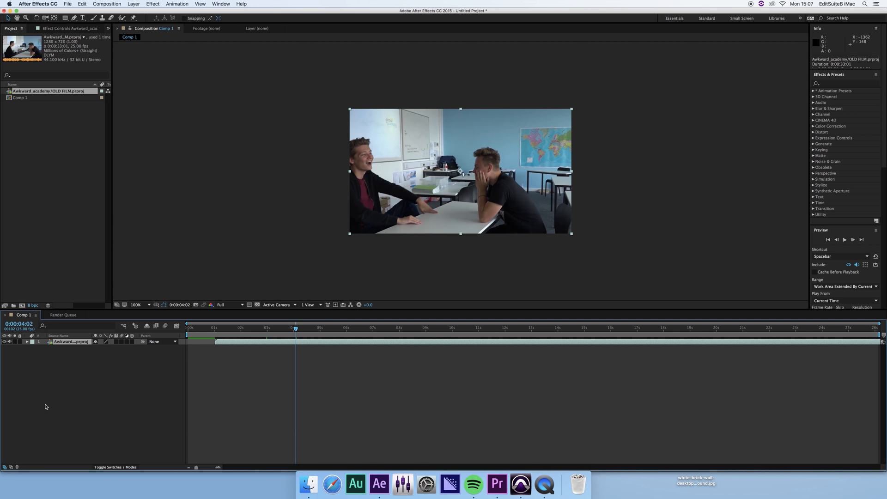
pyautogui.click(102, 399)
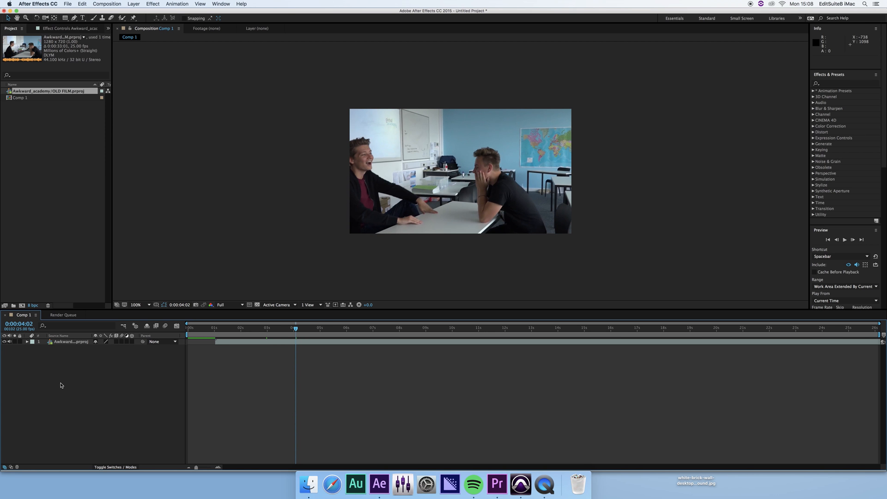
# Add Adjustment Layer 1 above the Awkward_academy clip via New > Adjustment Layer and select it.
pyautogui.rightClick(64, 363)
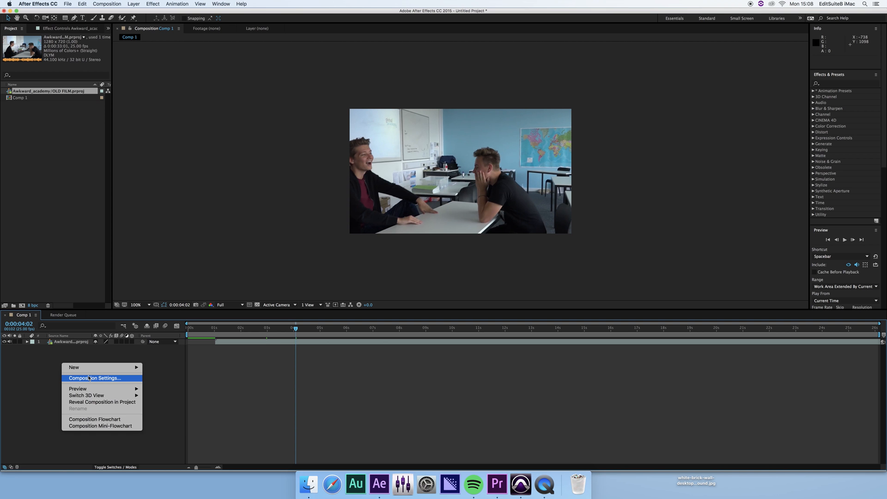
pyautogui.moveTo(98, 372)
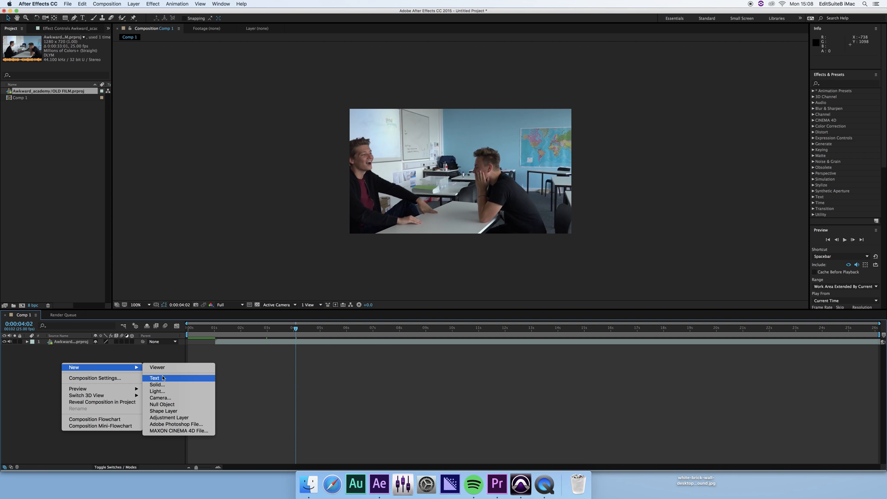
pyautogui.click(184, 421)
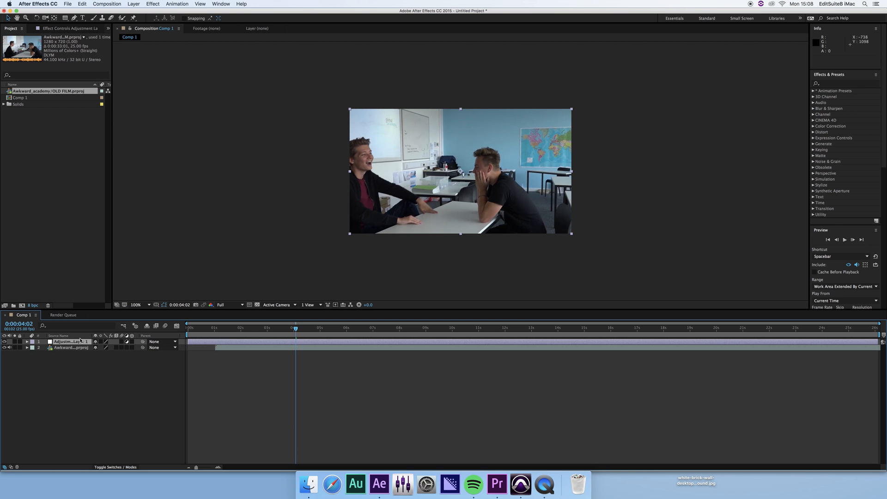
pyautogui.click(83, 347)
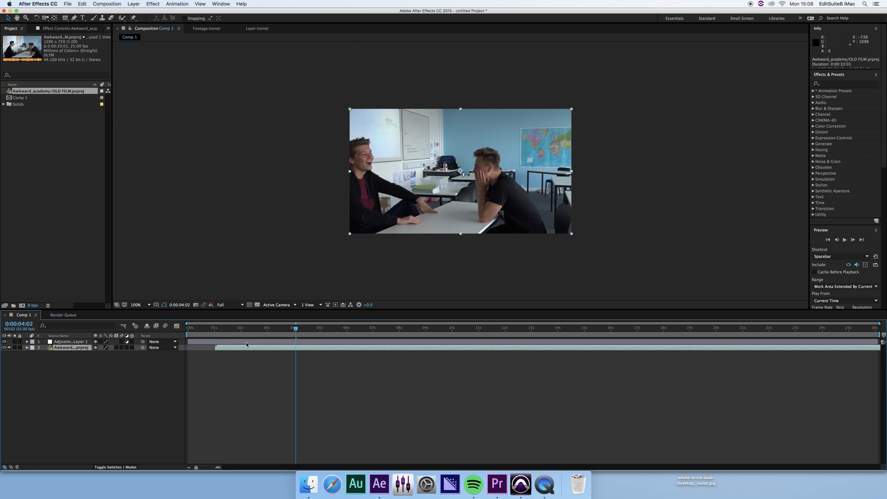
pyautogui.click(69, 341)
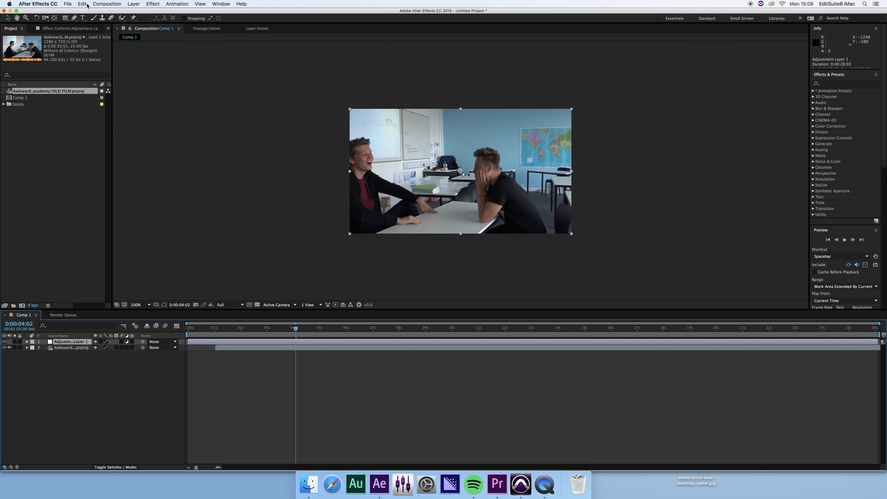
pyautogui.click(157, 4)
pyautogui.moveTo(182, 103)
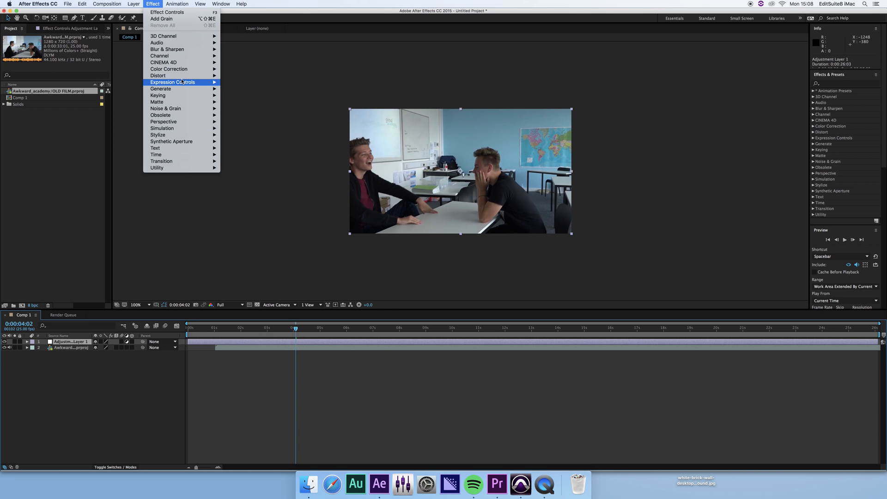
# Apply Tint to the adjustment layer with Map White To set to pale peach FFE6CC.
pyautogui.moveTo(215, 70)
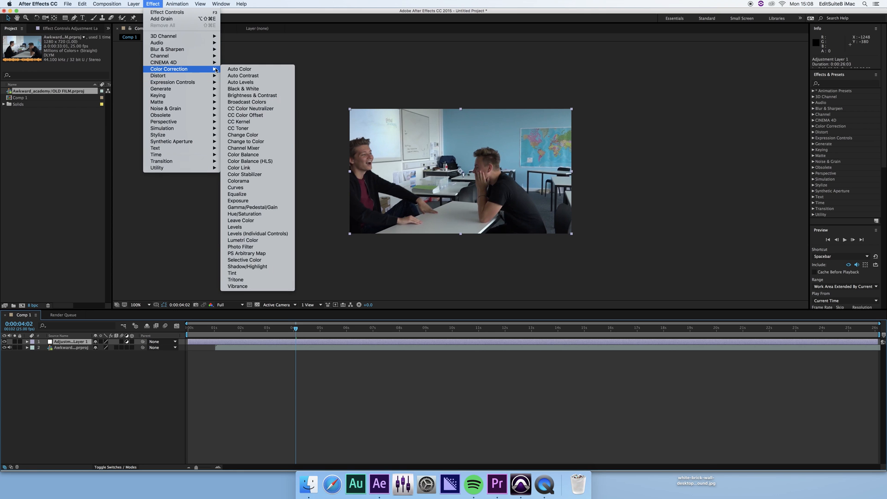
pyautogui.click(242, 274)
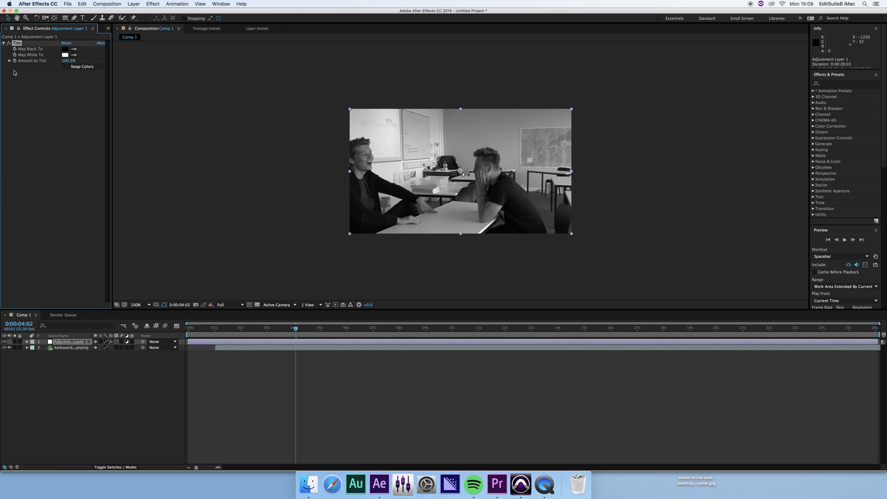
pyautogui.click(65, 55)
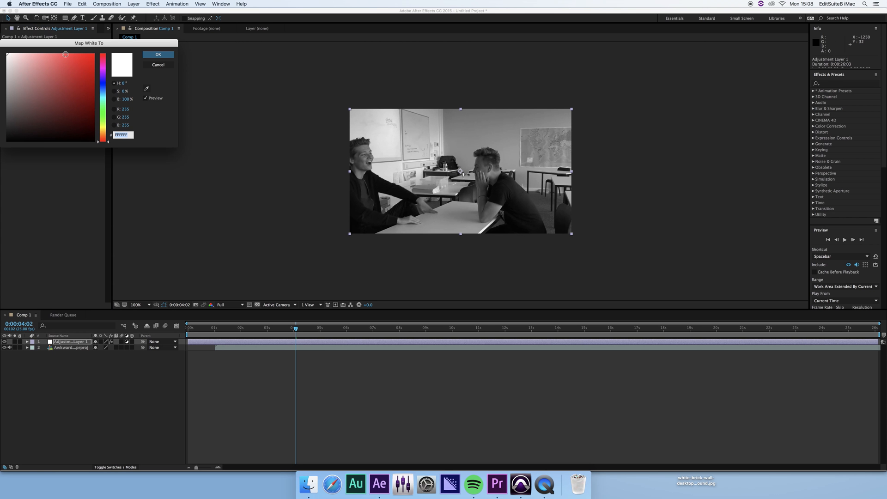
pyautogui.click(103, 134)
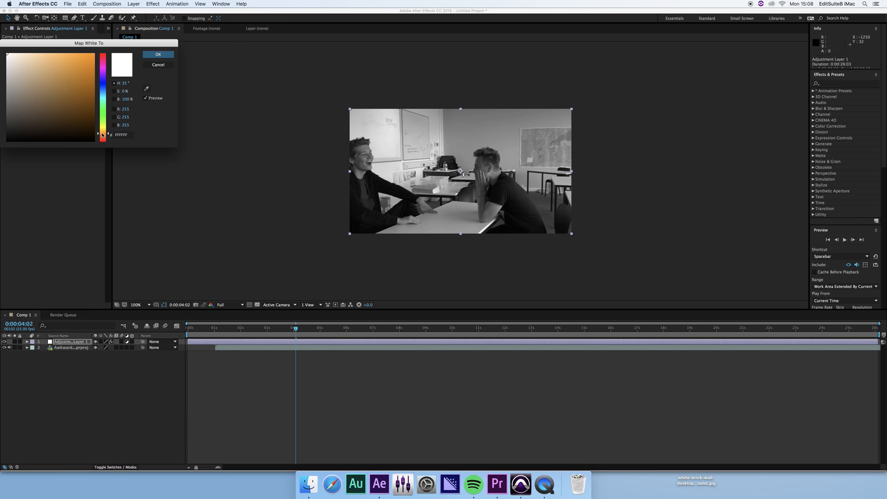
pyautogui.moveTo(102, 135); pyautogui.dragTo(102, 136)
pyautogui.click(44, 59)
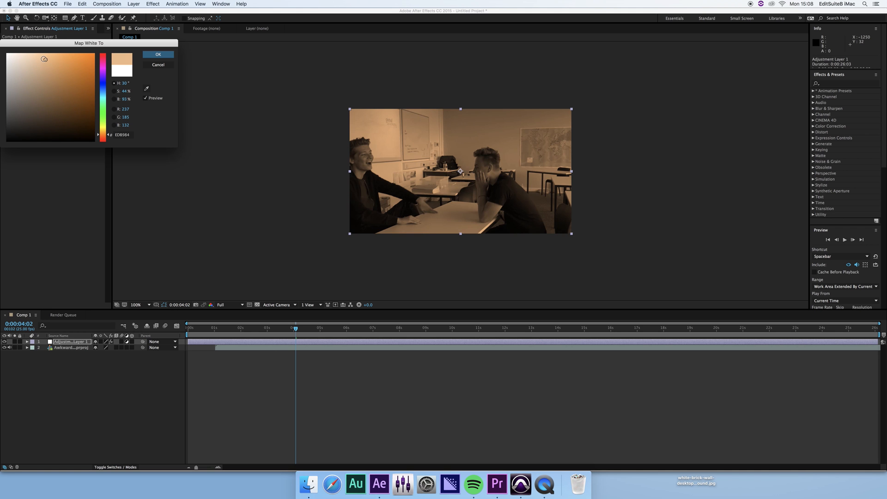
pyautogui.moveTo(44, 59); pyautogui.dragTo(24, 54)
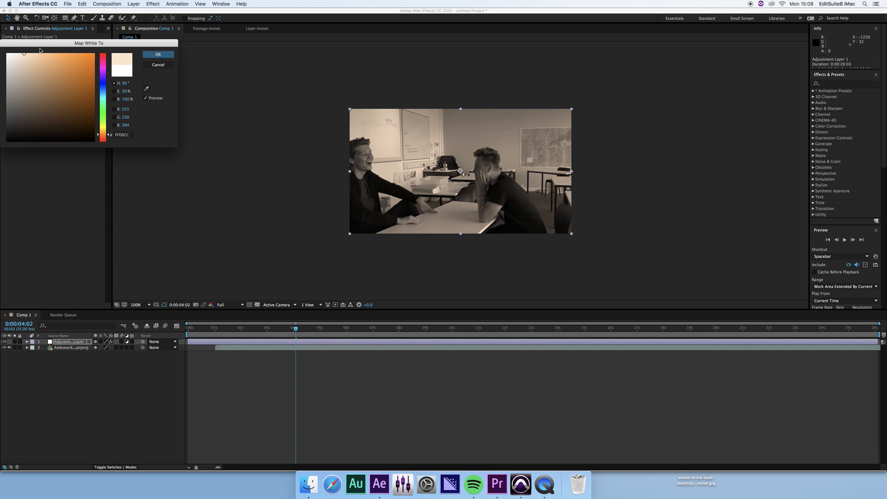
pyautogui.click(158, 54)
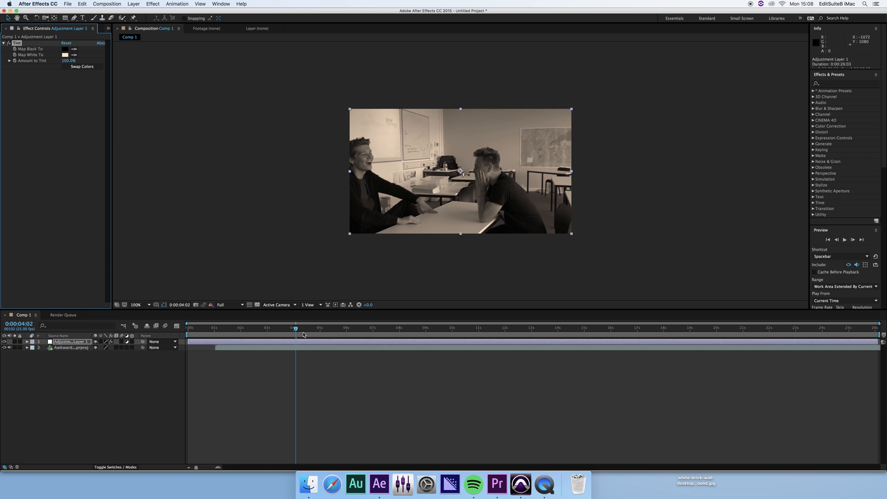
pyautogui.click(83, 374)
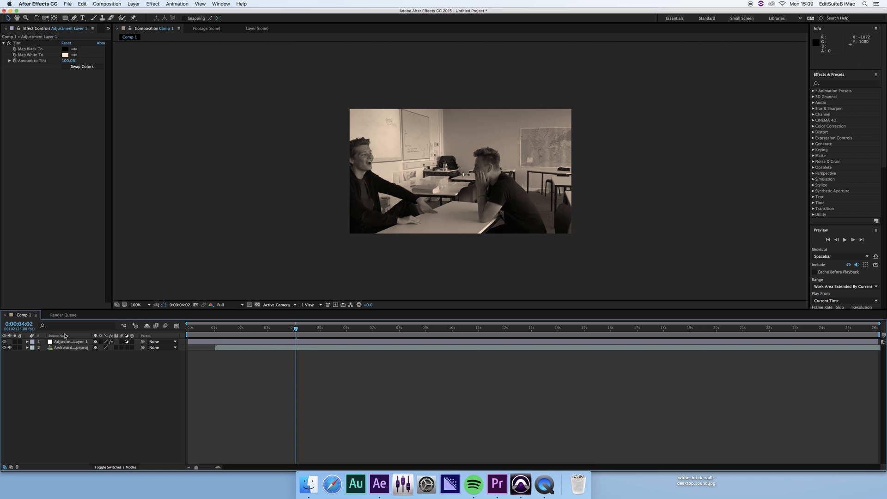
# Apply Curves to the adjustment layer and pull the middle of the RGB curve down to darken it.
pyautogui.click(71, 342)
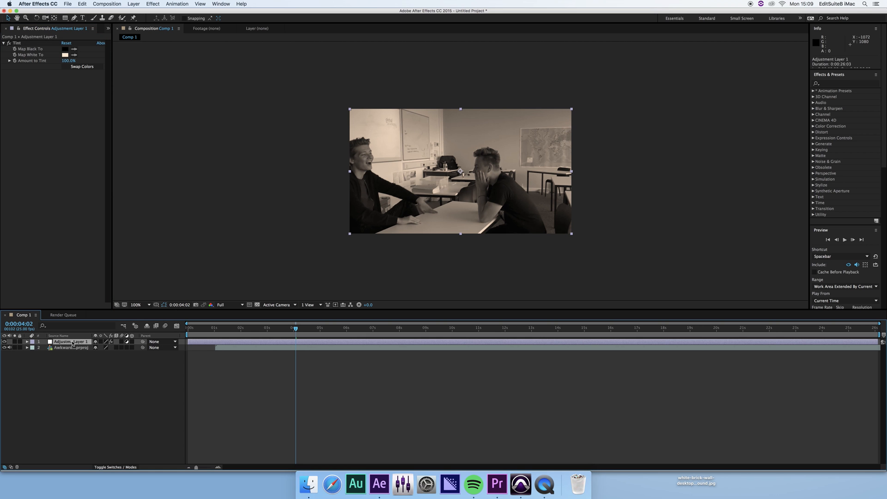
pyautogui.click(83, 4)
pyautogui.moveTo(155, 4)
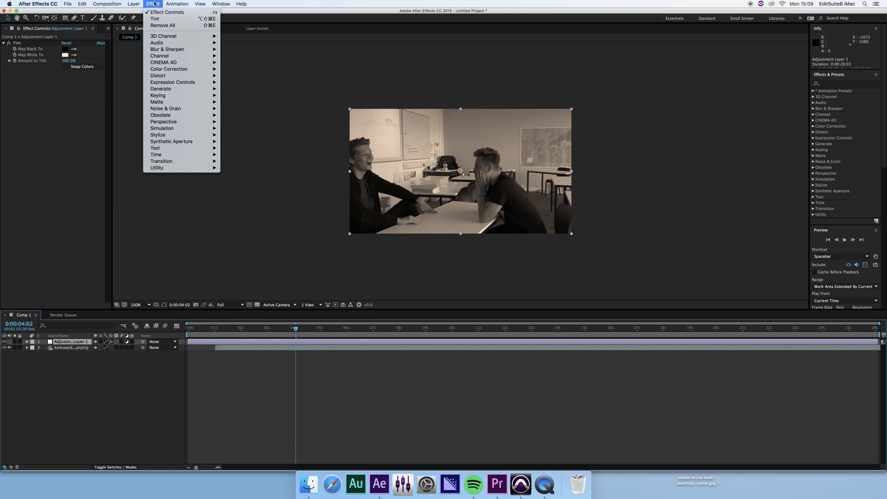
pyautogui.moveTo(187, 97)
pyautogui.moveTo(191, 71)
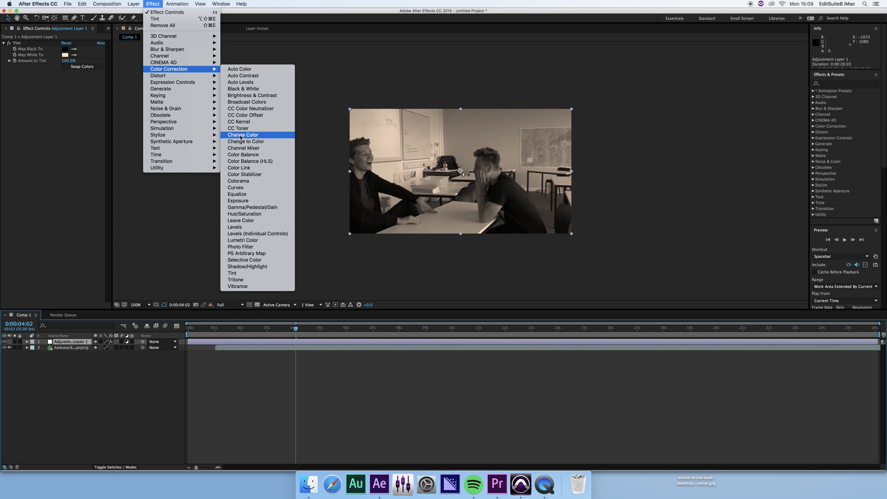
pyautogui.moveTo(216, 128)
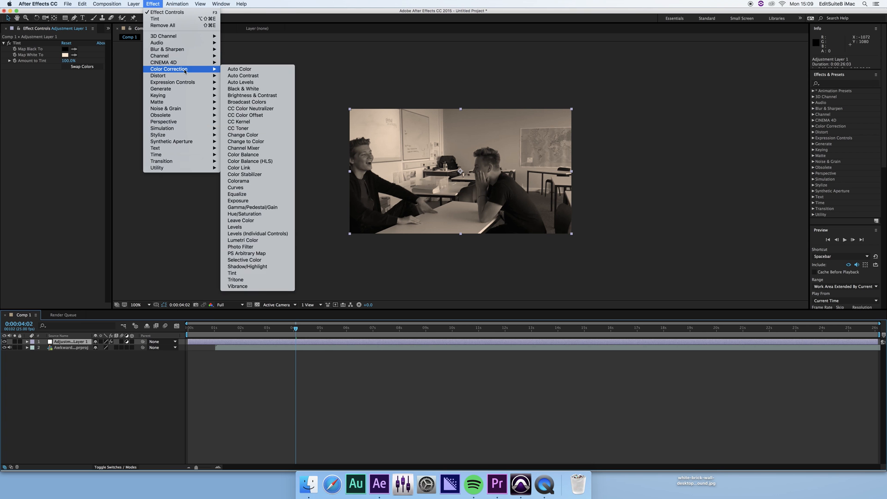
pyautogui.click(264, 187)
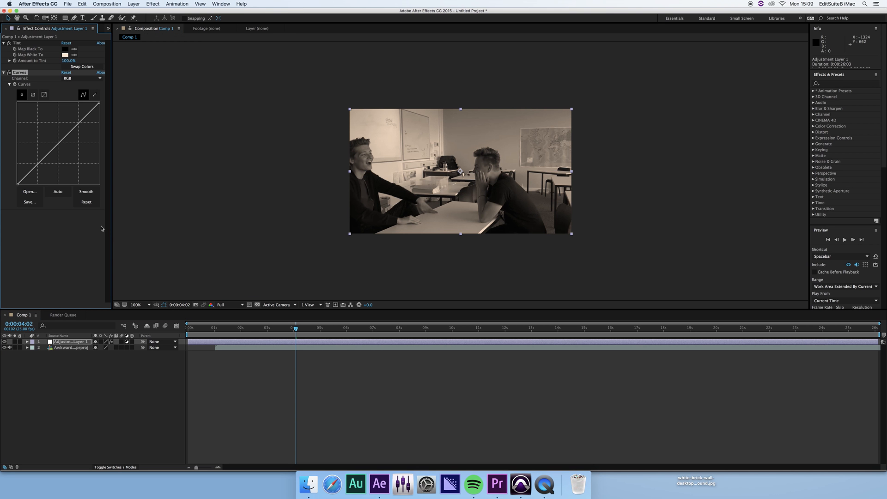
pyautogui.moveTo(55, 142)
pyautogui.mouseDown()
pyautogui.moveTo(62, 151)
pyautogui.moveTo(61, 136)
pyautogui.moveTo(47, 132)
pyautogui.moveTo(61, 155)
pyautogui.moveTo(78, 126)
pyautogui.moveTo(71, 138)
pyautogui.mouseUp()
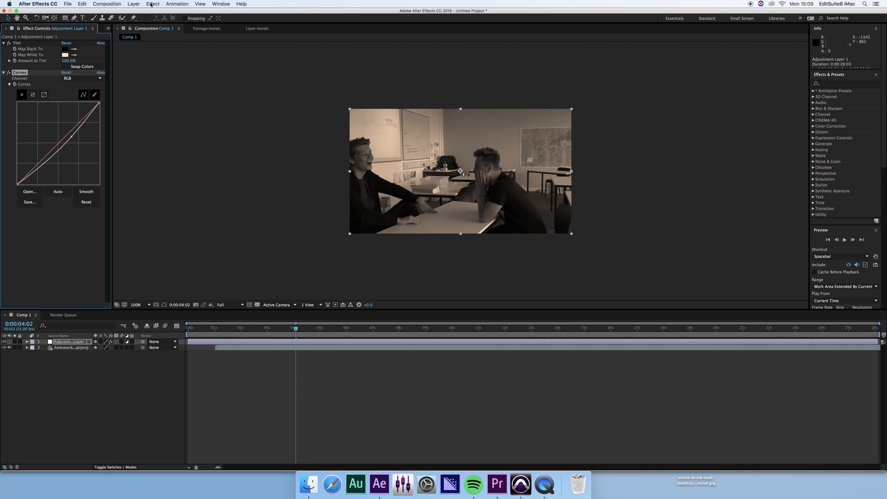
# Rename Adjustment Layer 1 to 'cc'.
pyautogui.click(80, 343)
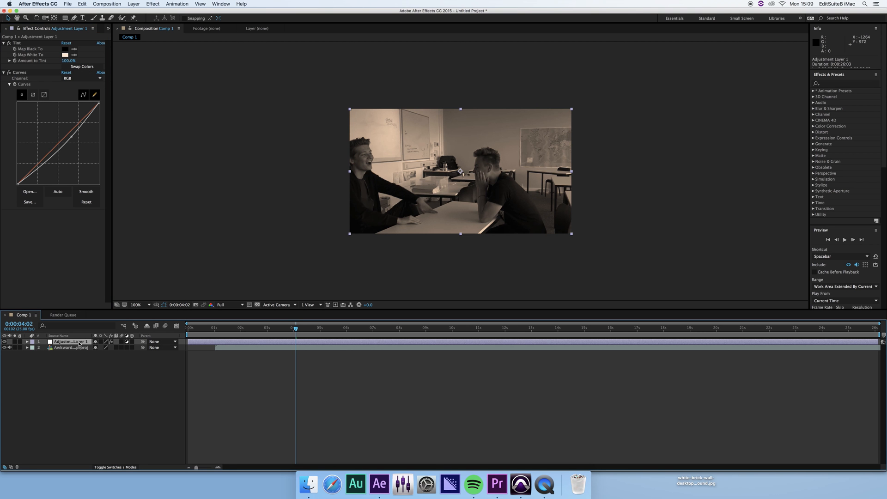
pyautogui.press('Return')
pyautogui.write('cc')
pyautogui.press('Return')
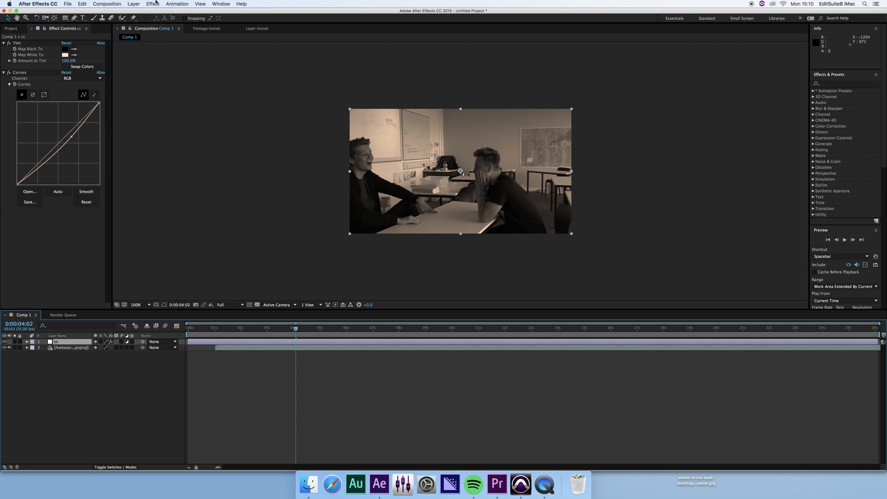
# Expand layer cc to check its Tint and Curves effects, then collapse it.
pyautogui.click(27, 342)
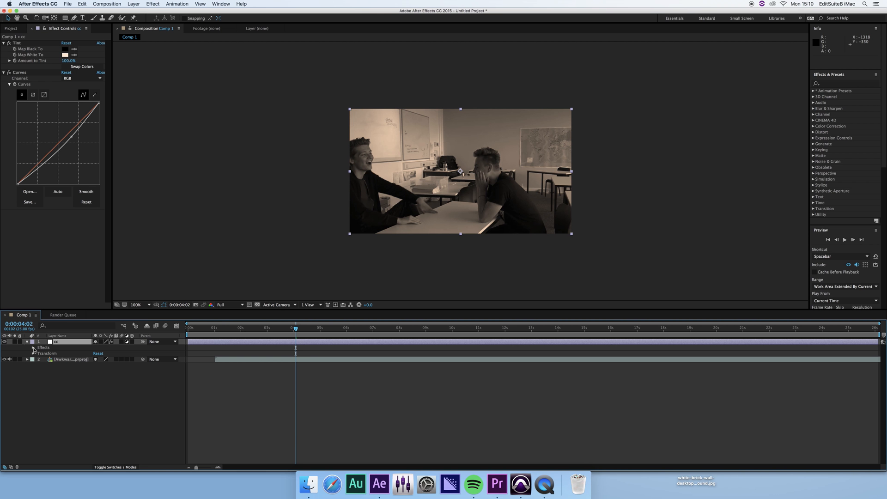
pyautogui.click(33, 348)
pyautogui.click(33, 347)
pyautogui.click(27, 341)
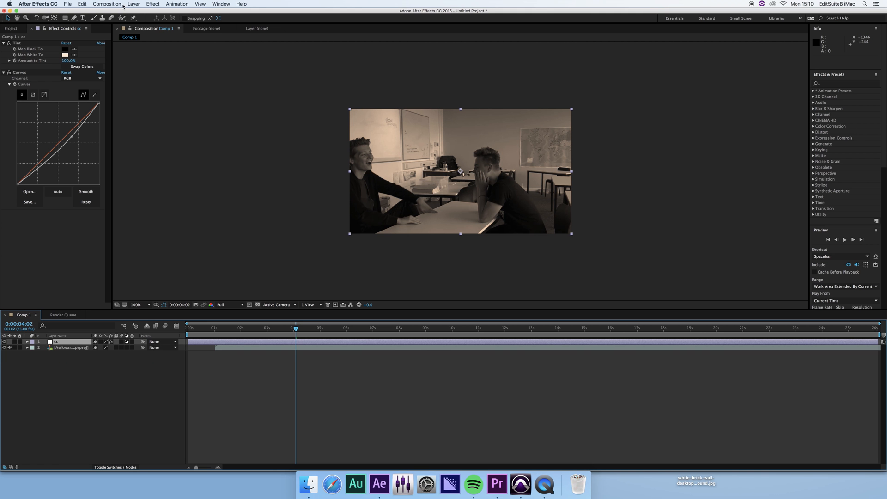
# Apply Add Grain to the cc layer with Viewing Mode set to Final Output.
pyautogui.click(133, 3)
pyautogui.moveTo(153, 3)
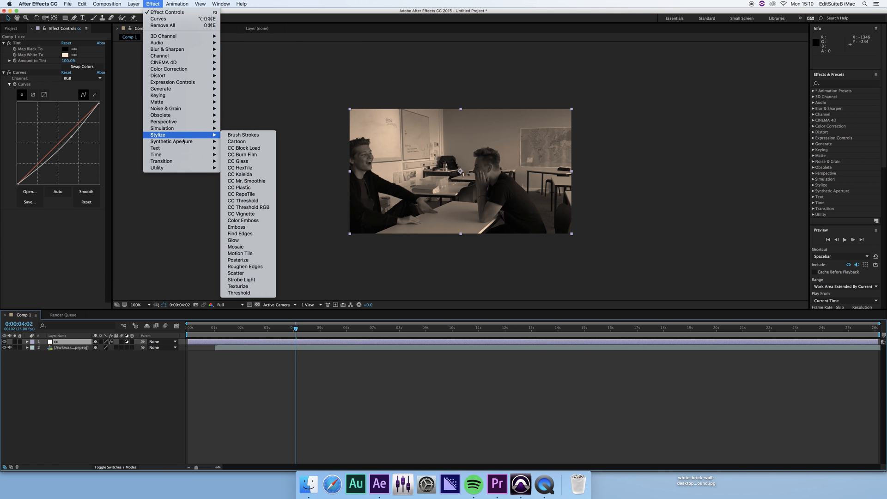
pyautogui.moveTo(206, 109)
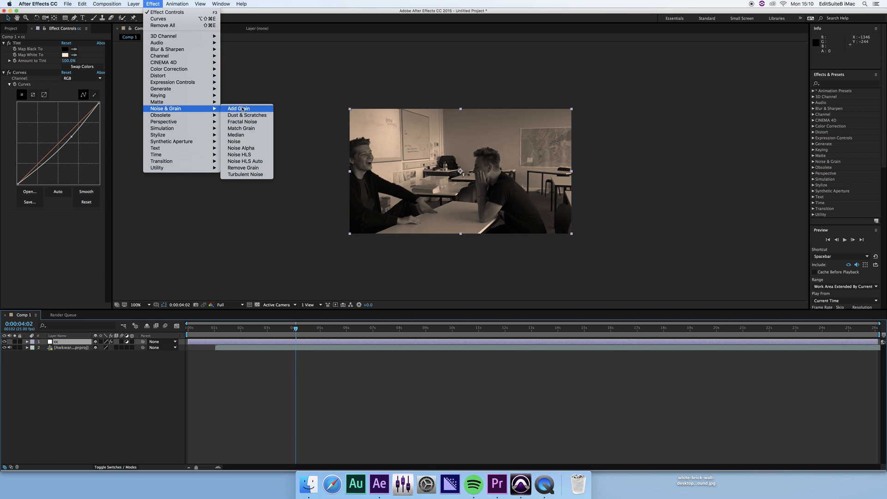
pyautogui.click(243, 109)
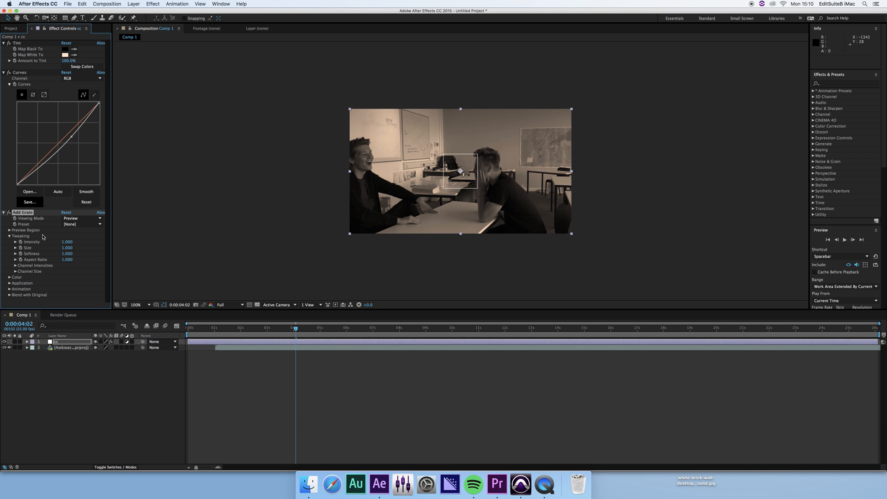
pyautogui.click(92, 218)
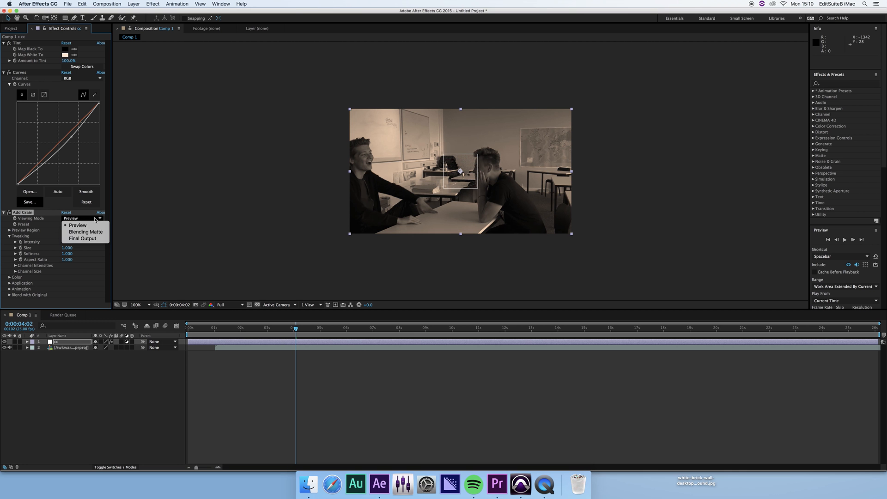
pyautogui.click(99, 240)
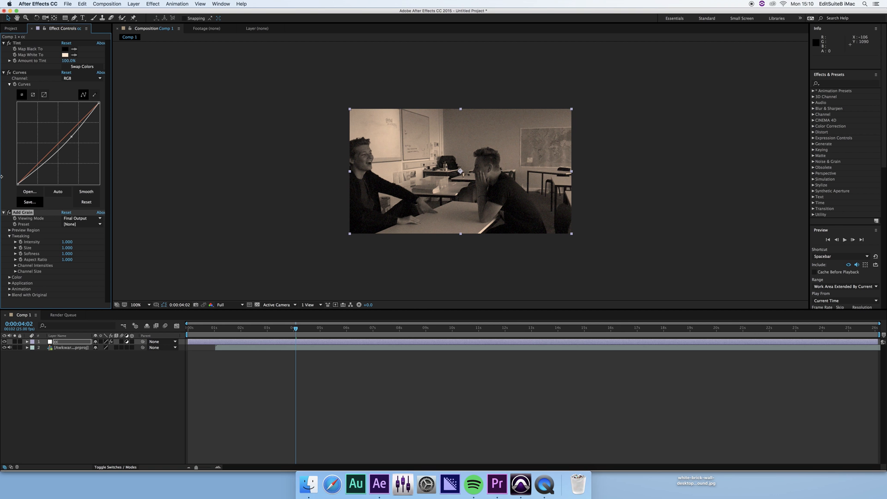
# Collapse the Add Grain, Curves and Tint effects and deselect the cc layer.
pyautogui.click(4, 213)
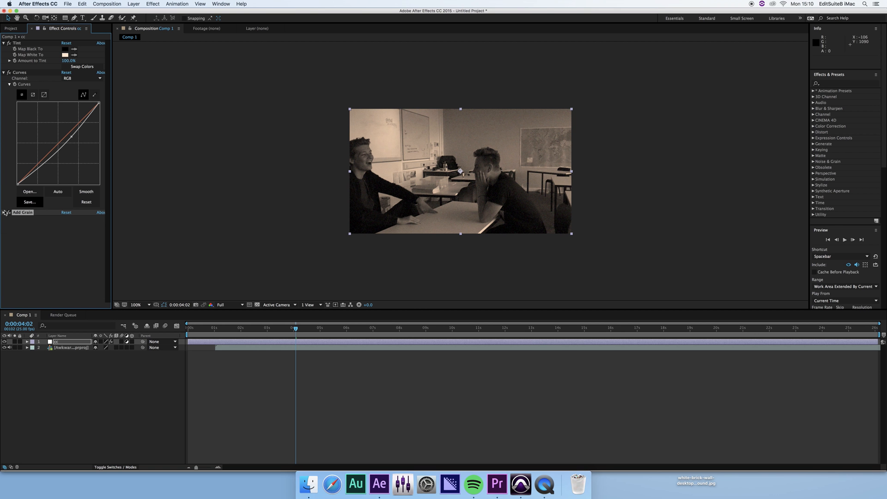
pyautogui.click(4, 73)
pyautogui.click(4, 43)
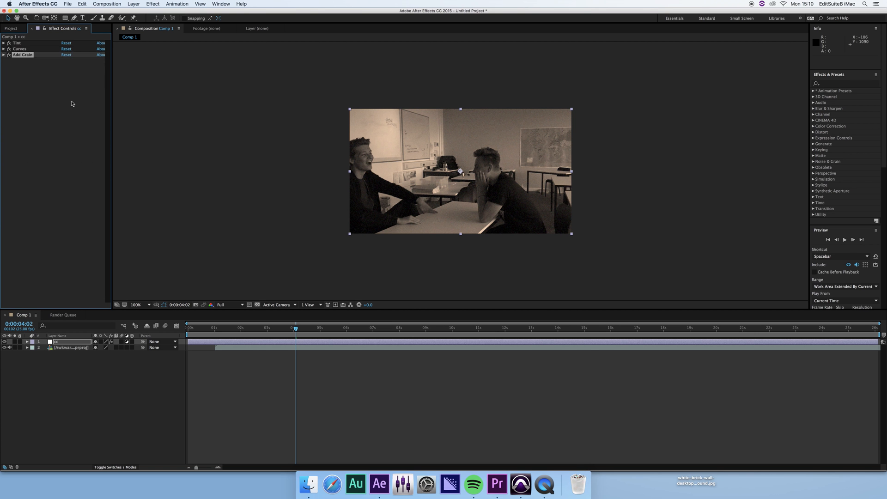
pyautogui.click(27, 61)
pyautogui.click(69, 372)
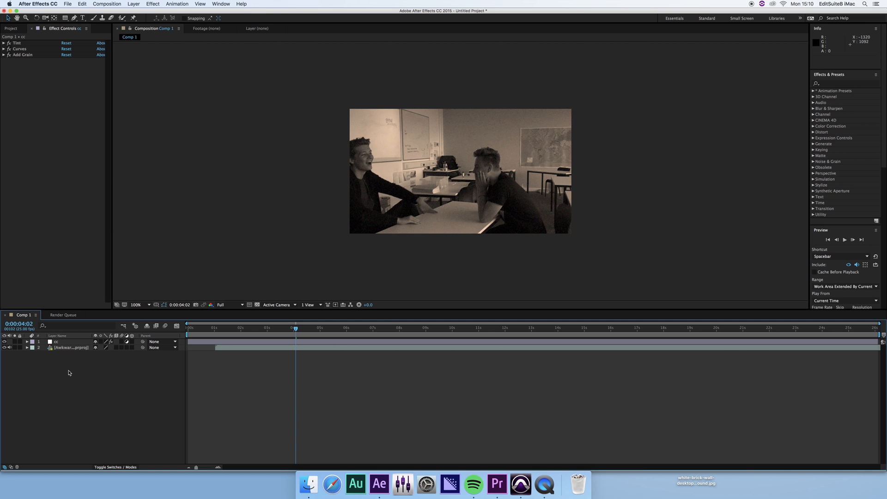
pyautogui.click(73, 342)
pyautogui.click(78, 362)
pyautogui.click(79, 342)
pyautogui.click(492, 108)
# Create a black (000000) solid layer named Scratches from the timeline's New > Solid menu.
pyautogui.rightClick(87, 376)
pyautogui.moveTo(111, 380)
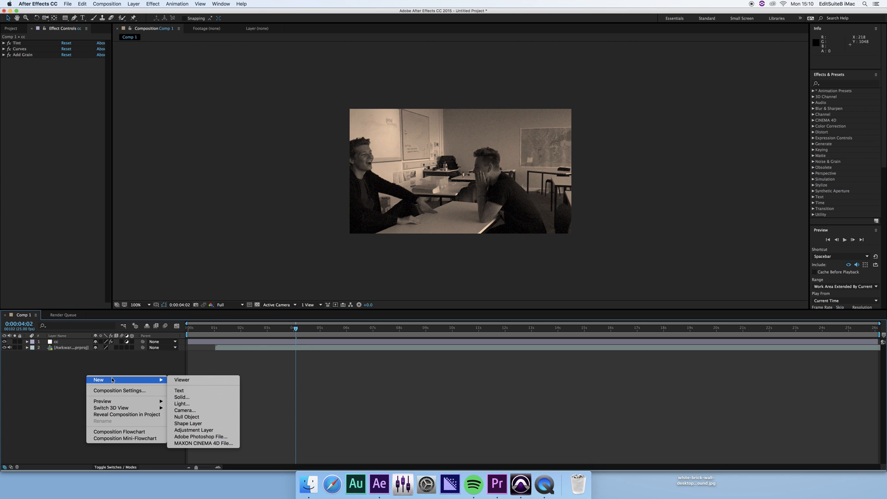
pyautogui.click(204, 400)
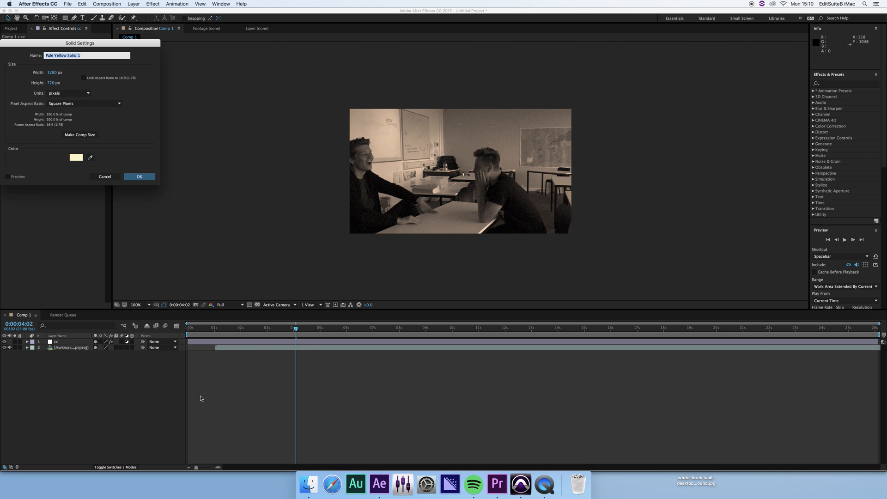
pyautogui.click(76, 157)
pyautogui.click(146, 88)
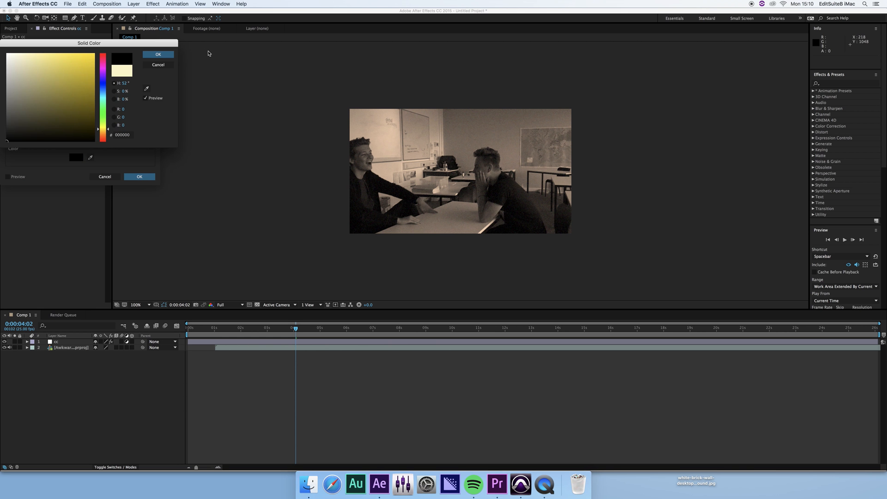
pyautogui.click(158, 54)
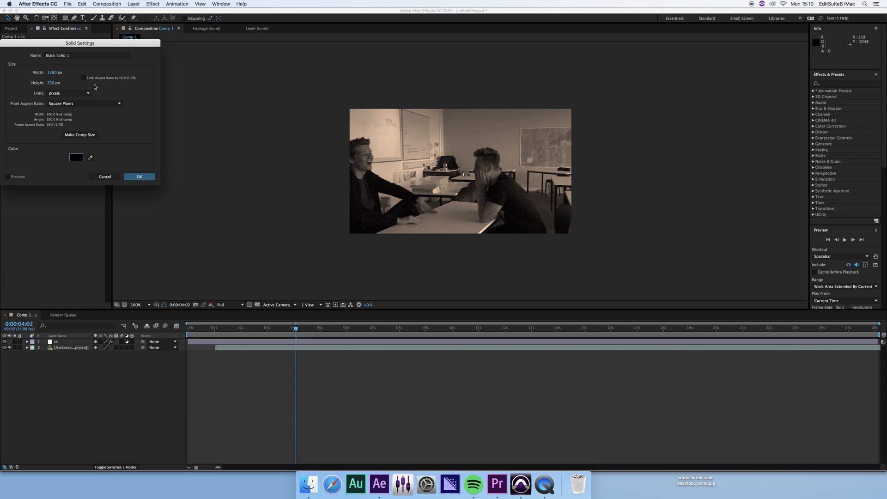
pyautogui.click(139, 178)
pyautogui.click(82, 56)
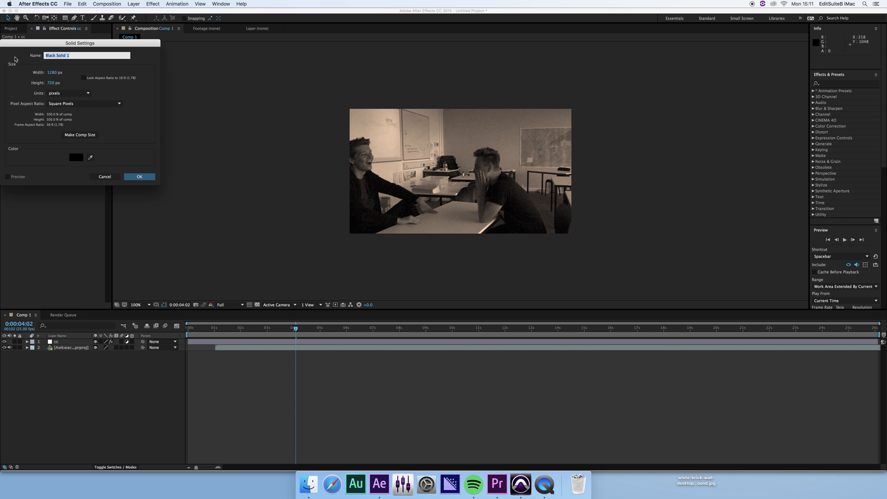
pyautogui.write('Scratches')
pyautogui.press('Tab')
pyautogui.press('Return')
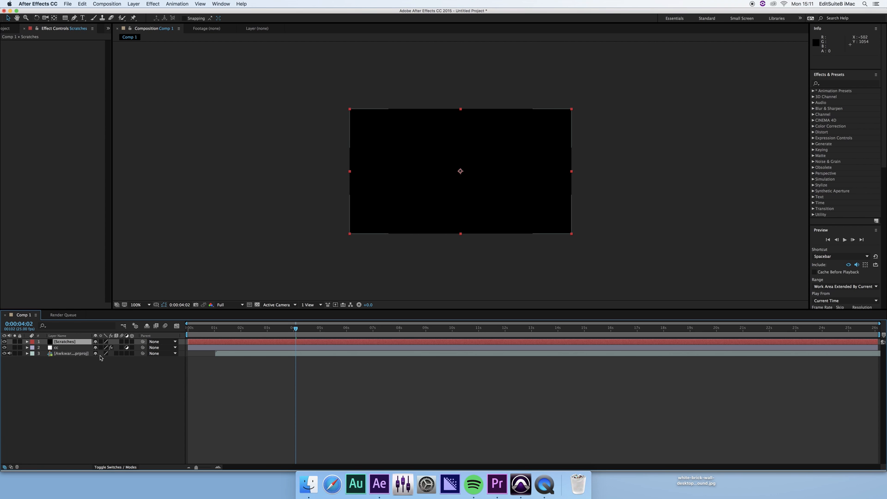
pyautogui.click(174, 342)
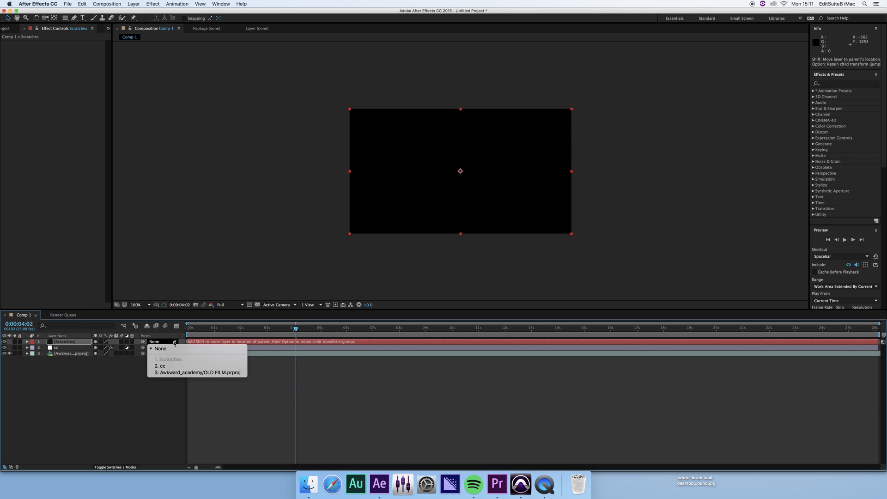
pyautogui.click(165, 337)
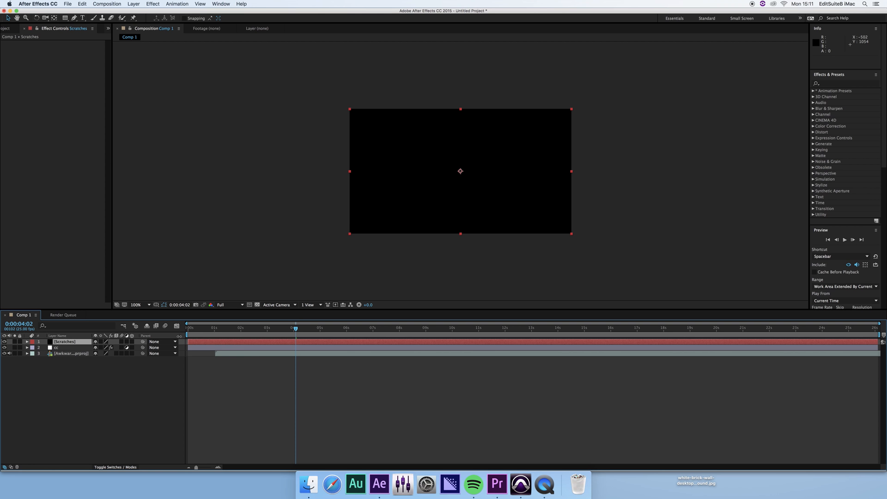
pyautogui.rightClick(176, 338)
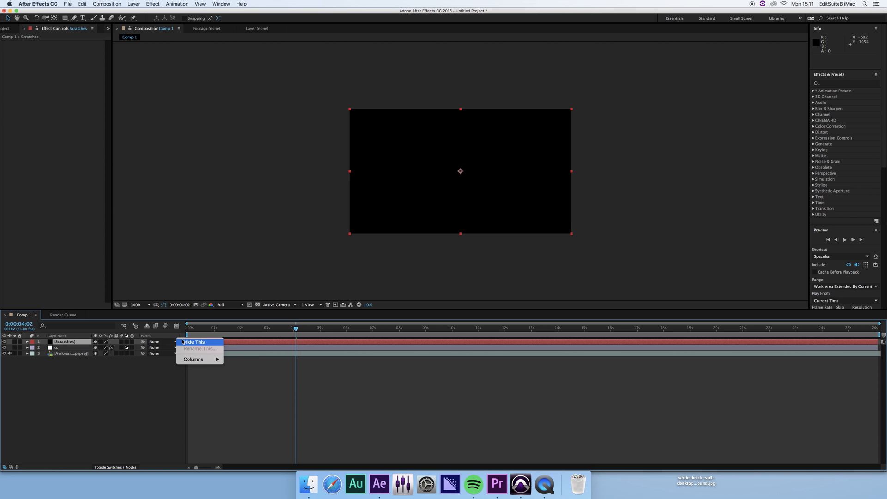
pyautogui.moveTo(206, 362)
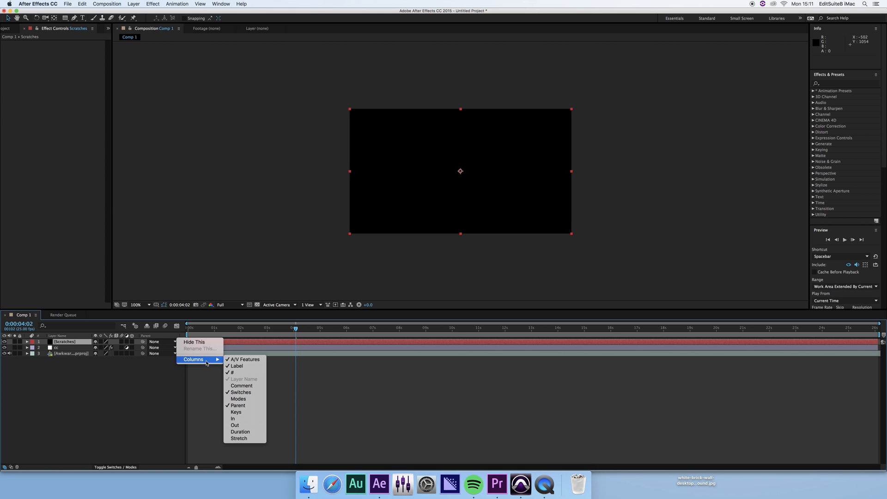
pyautogui.click(256, 402)
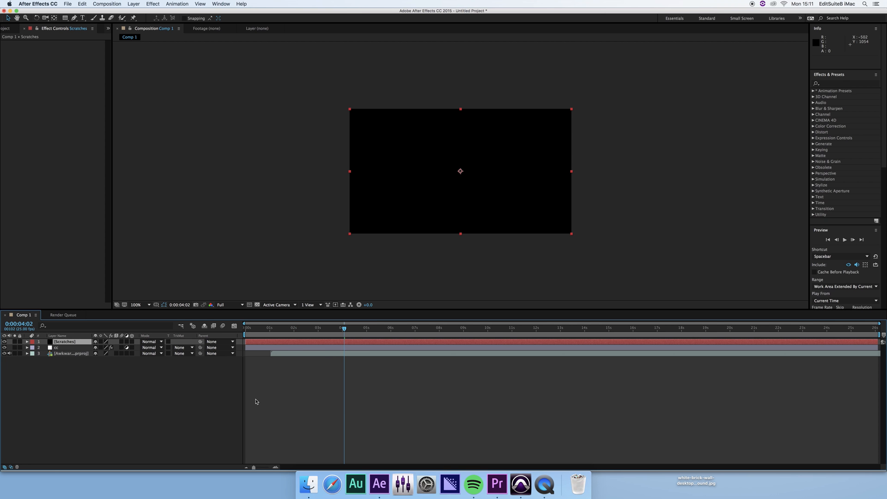
pyautogui.click(160, 343)
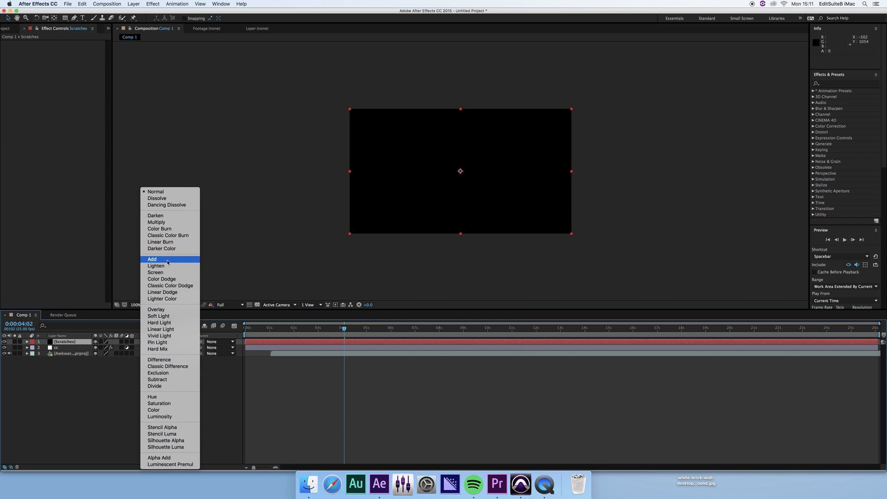
pyautogui.click(39, 468)
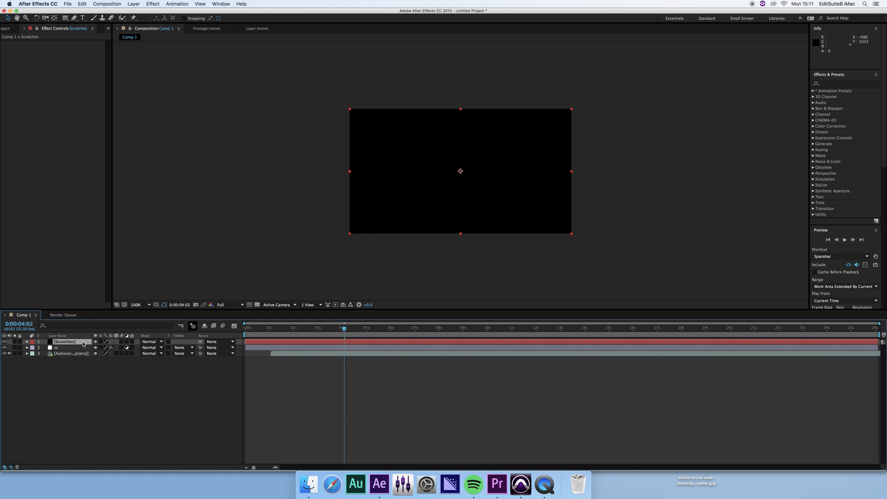
# Apply Effect > Noise & Grain > Fractal Noise to the Scratches layer.
pyautogui.click(153, 4)
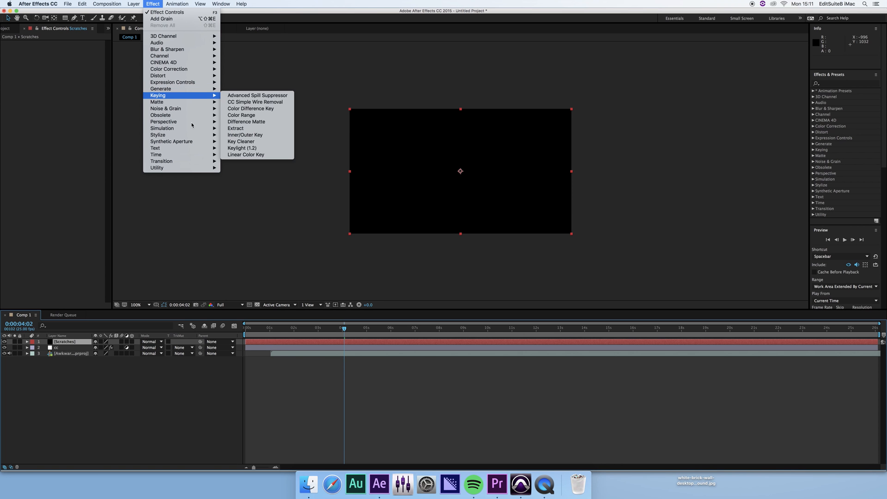
pyautogui.moveTo(179, 117)
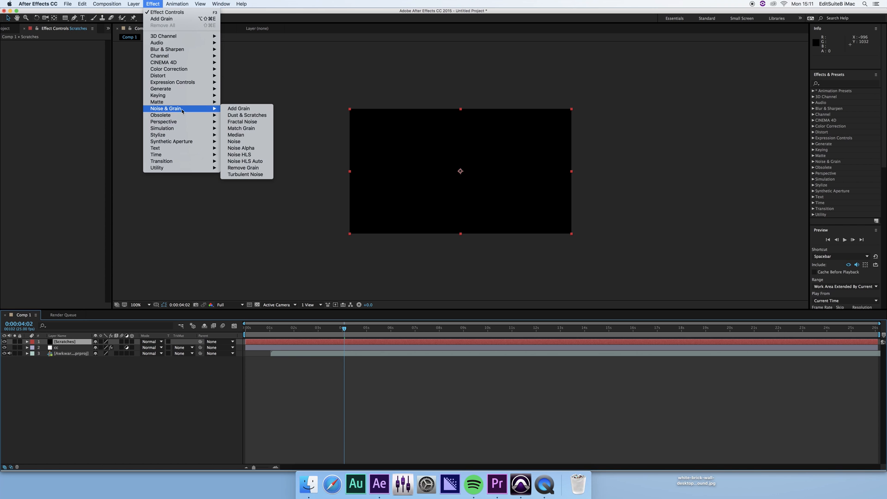
pyautogui.click(255, 123)
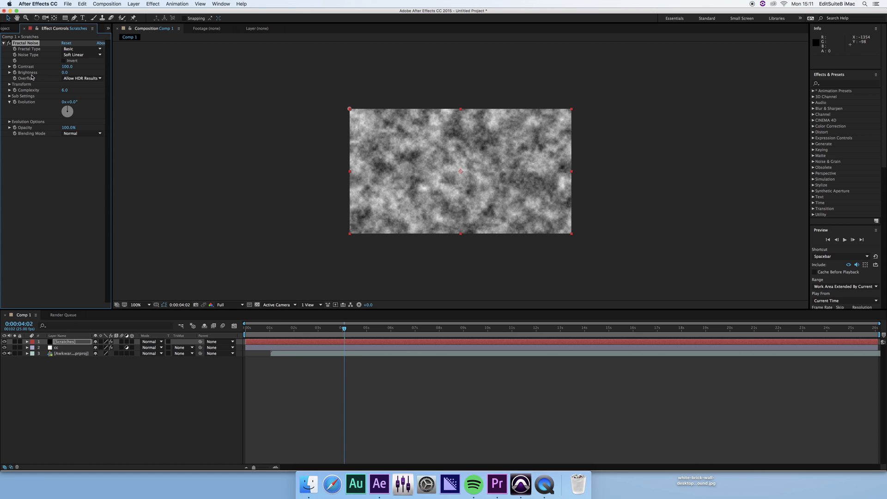
# Turn off Uniform Scaling and set the noise Scale Width to 1 and Scale Height to 10000.
pyautogui.click(10, 84)
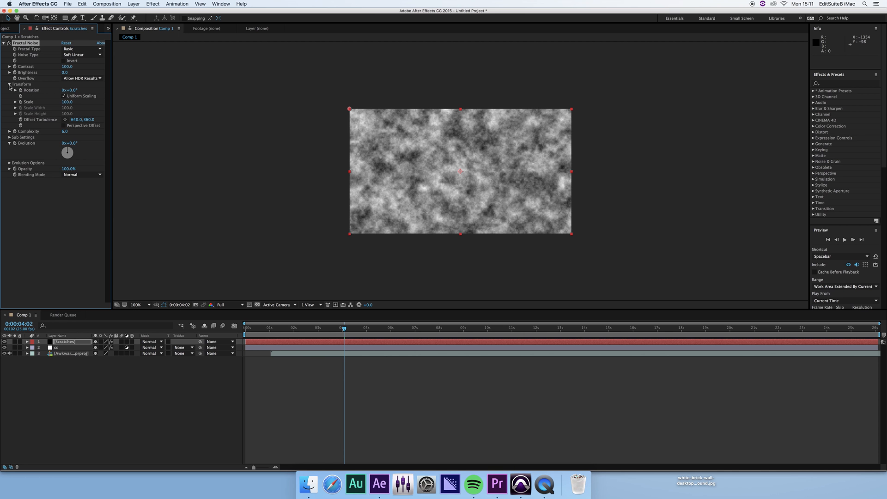
pyautogui.click(63, 96)
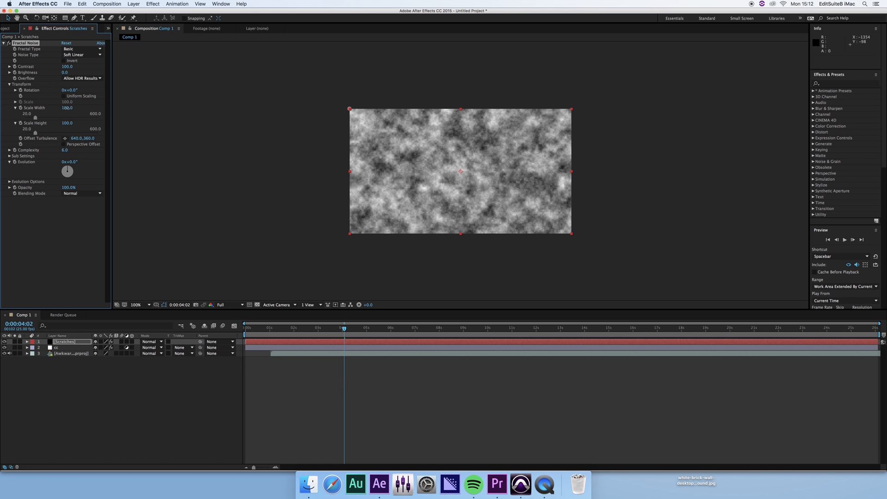
pyautogui.click(67, 107)
pyautogui.write('1')
pyautogui.click(71, 123)
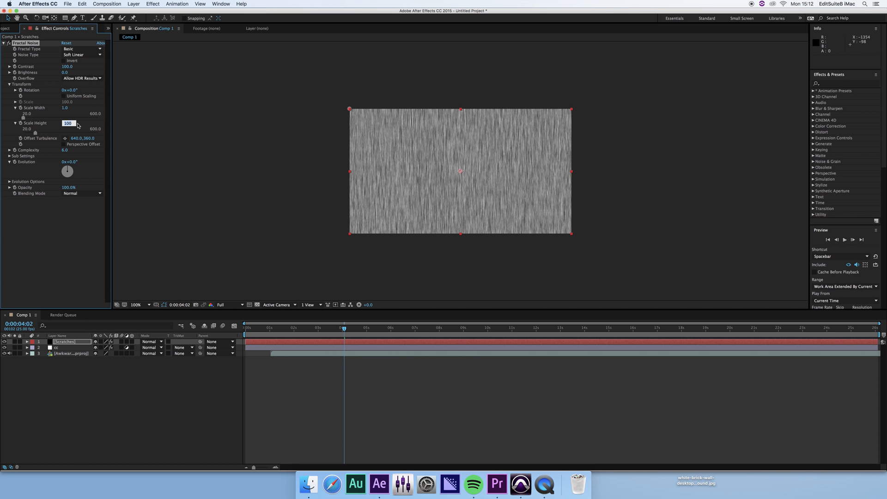
pyautogui.write('1')
pyautogui.press('Return')
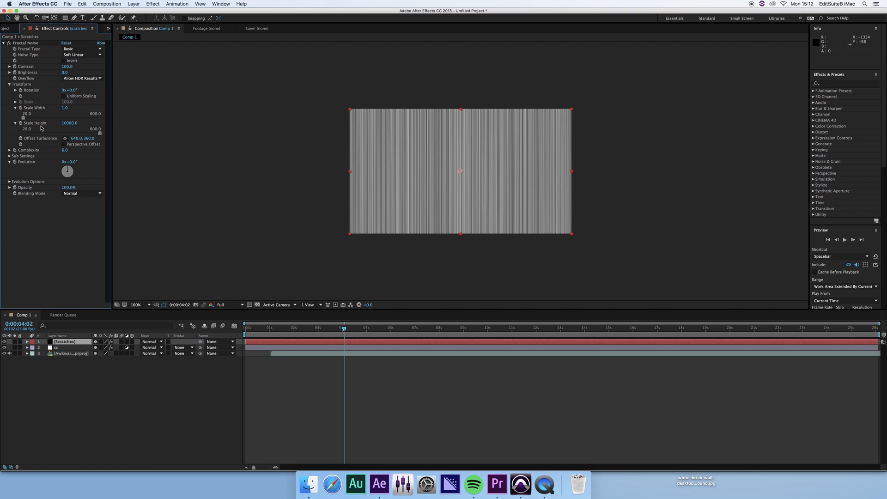
# Set the Fractal Noise Contrast to 250 and Brightness to -100.
pyautogui.click(65, 67)
pyautogui.write('250')
pyautogui.click(41, 68)
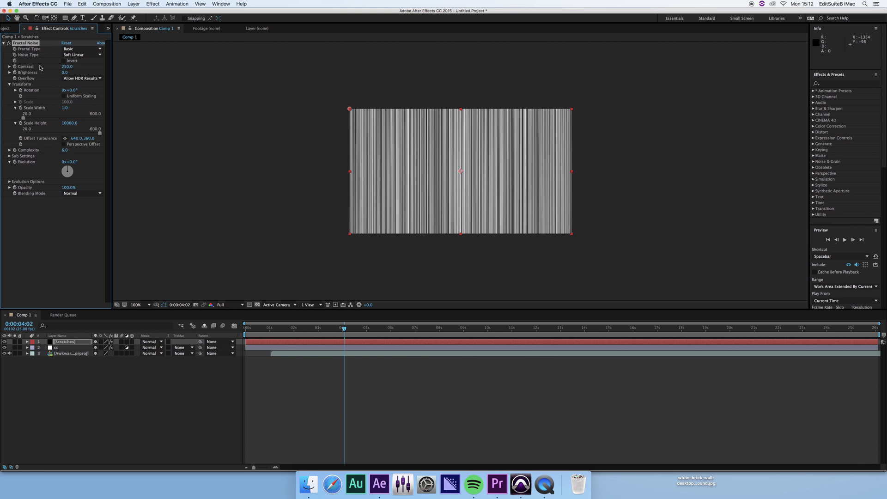
pyautogui.click(66, 73)
pyautogui.write('-100')
pyautogui.press('Return')
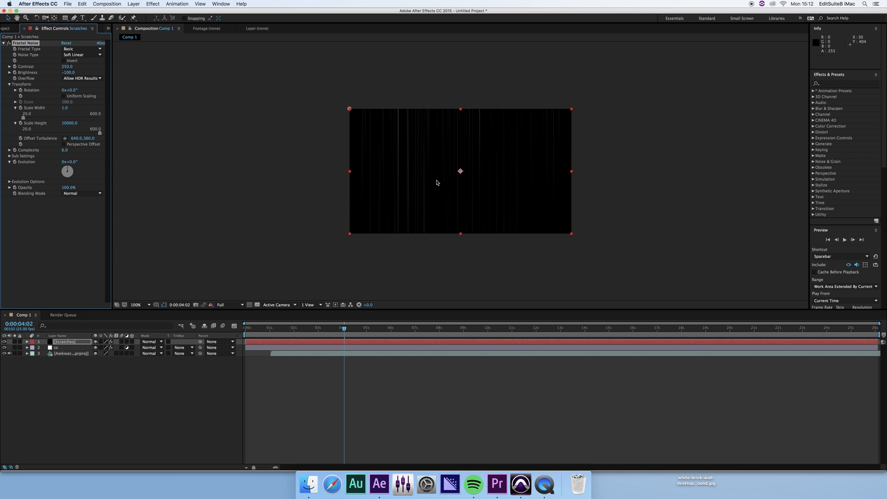
# Drive the noise Evolution with the expression time*200 and scrub the timeline to preview it.
pyautogui.keyDown('alt'); pyautogui.click(15, 162); pyautogui.keyUp('alt')
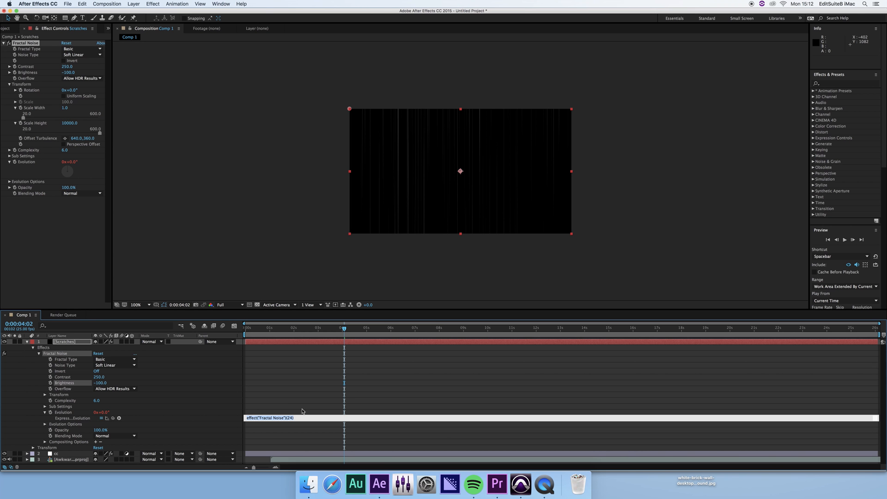
pyautogui.write('time*200')
pyautogui.press('Return')
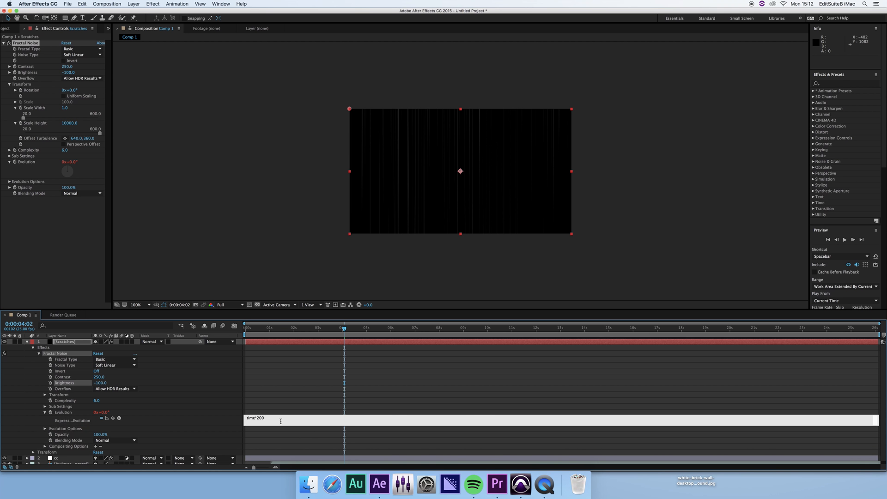
pyautogui.click(221, 421)
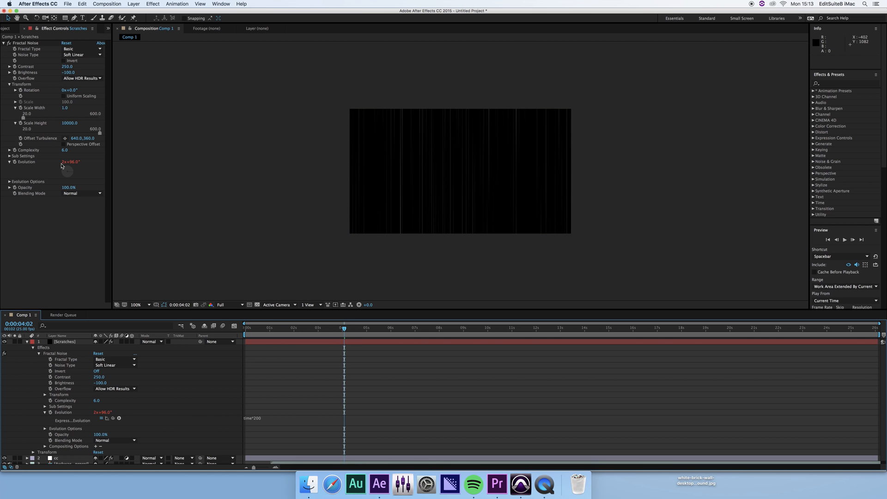
pyautogui.moveTo(367, 328); pyautogui.dragTo(590, 336)
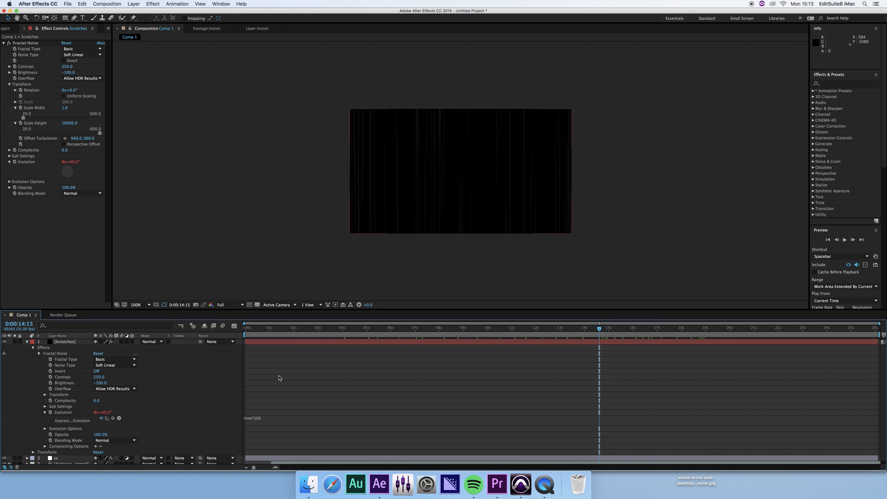
# Set the Scratches layer's blend mode to Add and scrub through shots to check the scratches.
pyautogui.click(161, 342)
pyautogui.click(173, 259)
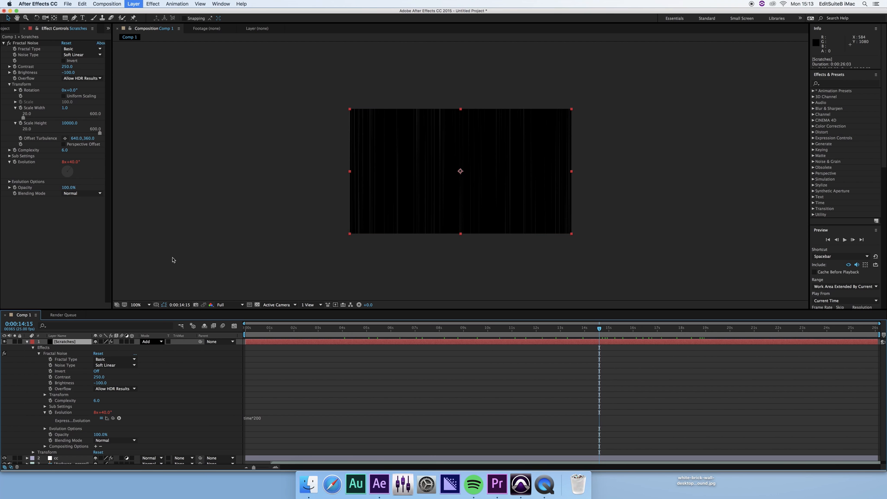
pyautogui.moveTo(499, 328); pyautogui.dragTo(419, 329)
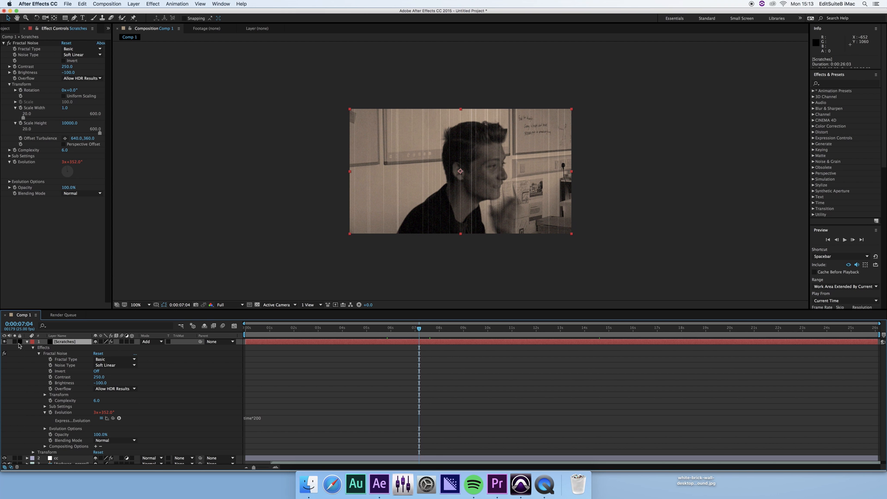
pyautogui.click(27, 342)
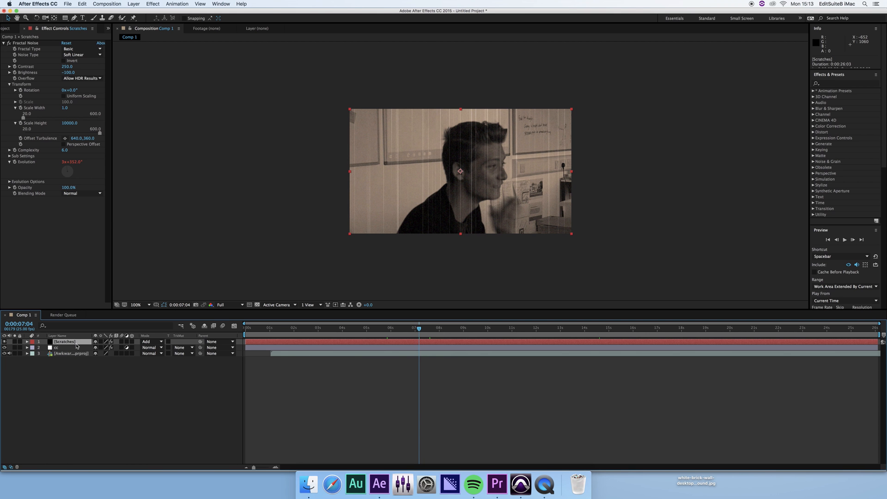
pyautogui.moveTo(330, 333); pyautogui.dragTo(510, 333)
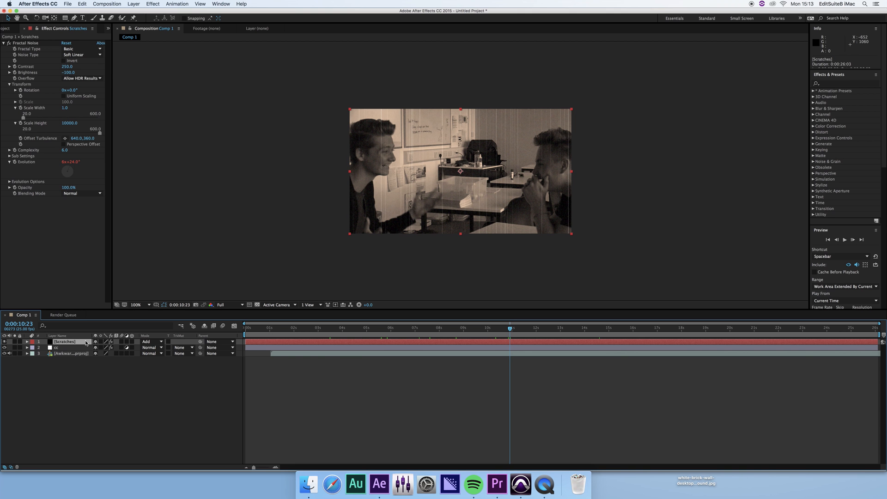
# Duplicate the Scratches layer and re-enable Uniform Scaling on the top copy's noise.
pyautogui.press('super+d')
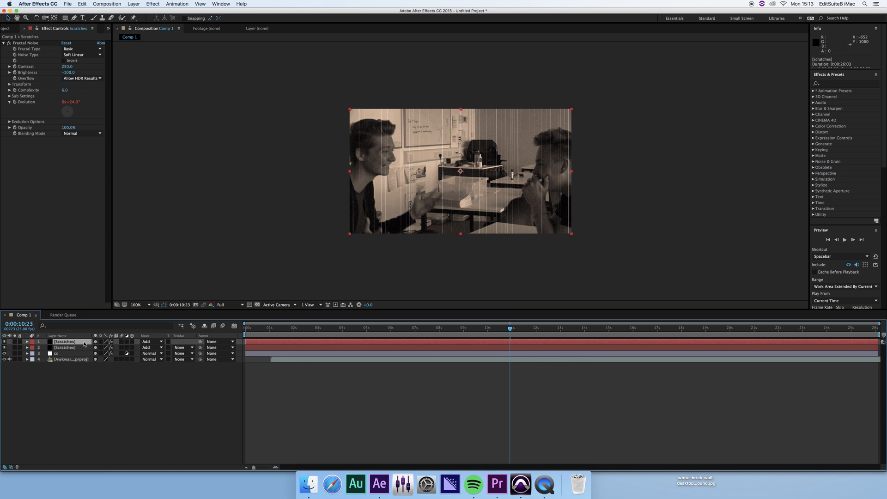
pyautogui.click(85, 347)
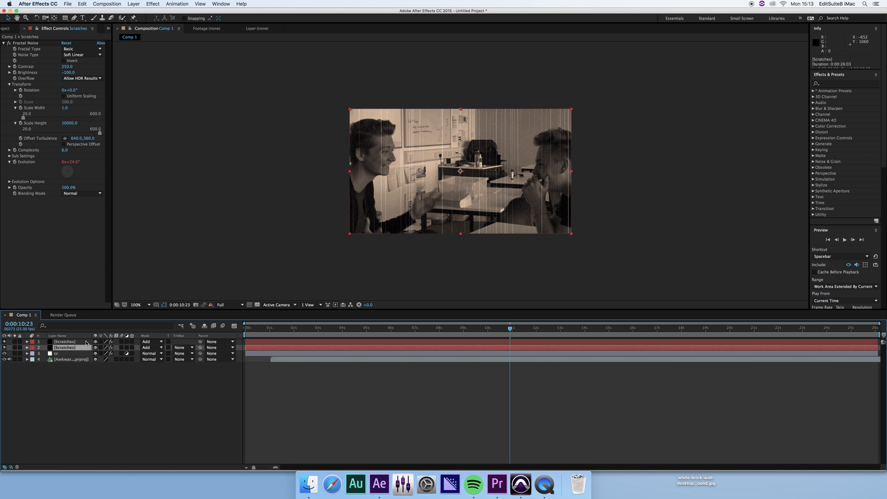
pyautogui.click(86, 341)
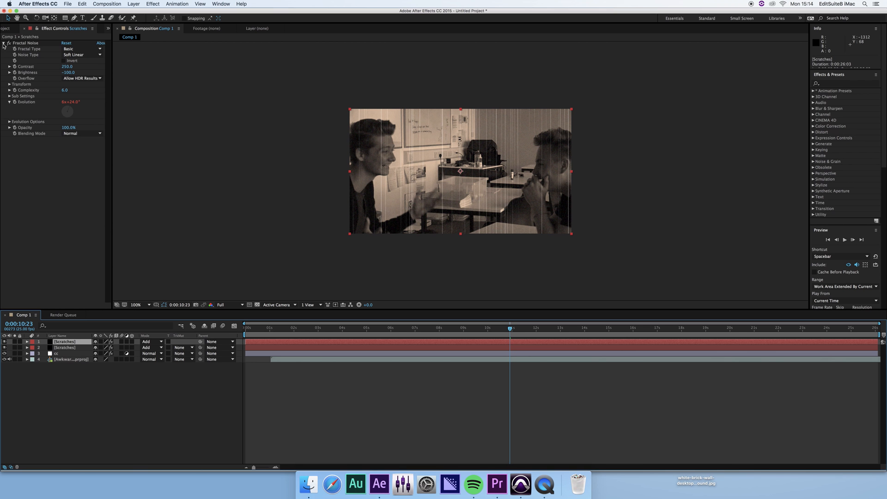
pyautogui.click(9, 84)
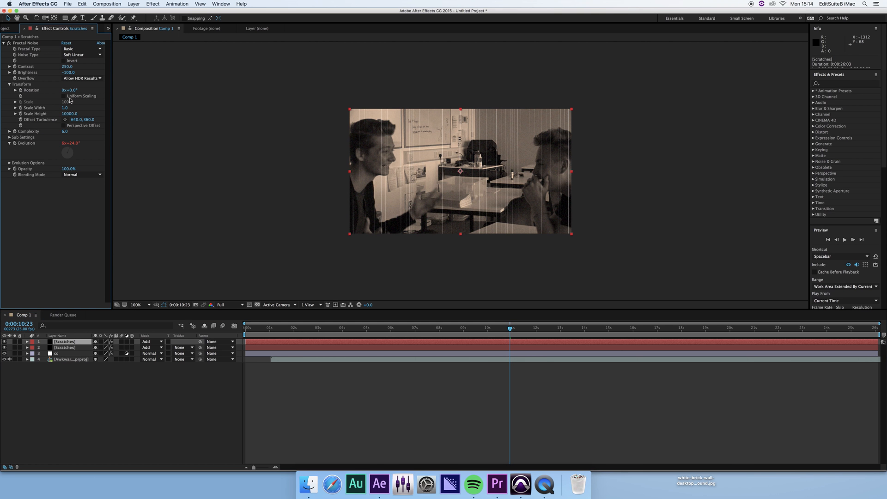
pyautogui.click(64, 96)
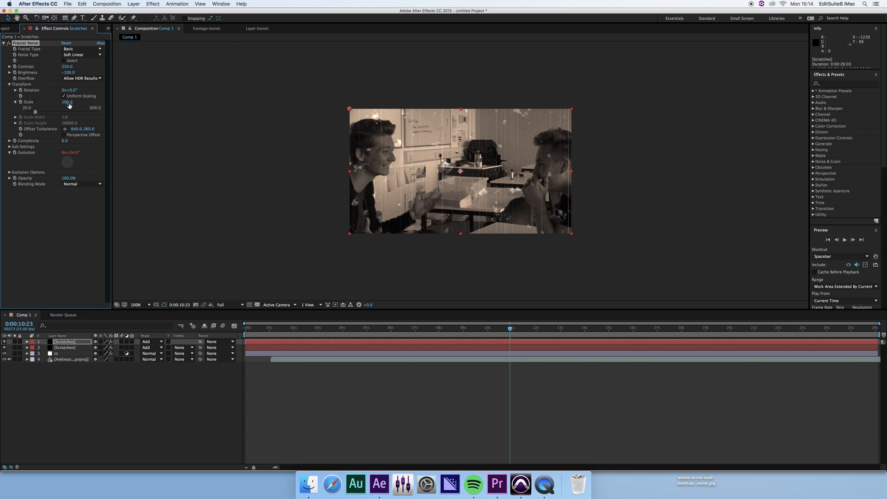
# Set the copy's Contrast to 350 and Brightness to -150, then scrub to preview the dust.
pyautogui.click(68, 67)
pyautogui.write('350')
pyautogui.press('Return')
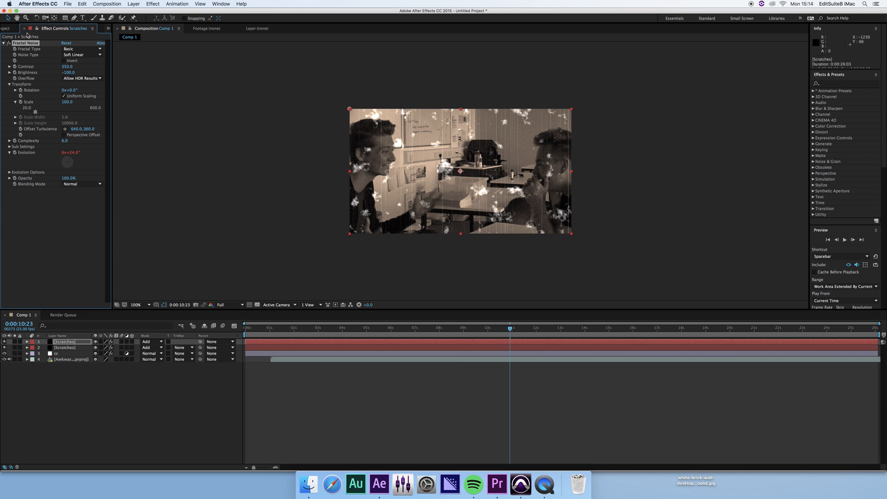
pyautogui.click(68, 73)
pyautogui.write('-150')
pyautogui.press('Return')
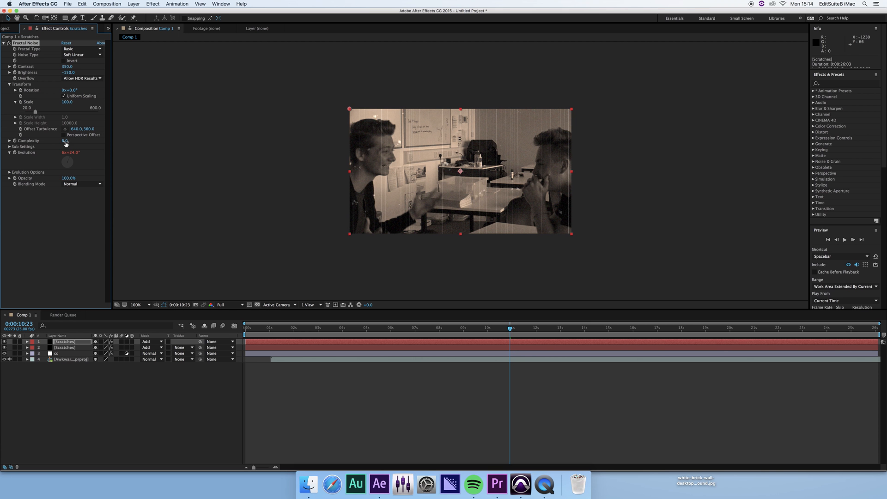
pyautogui.click(506, 329)
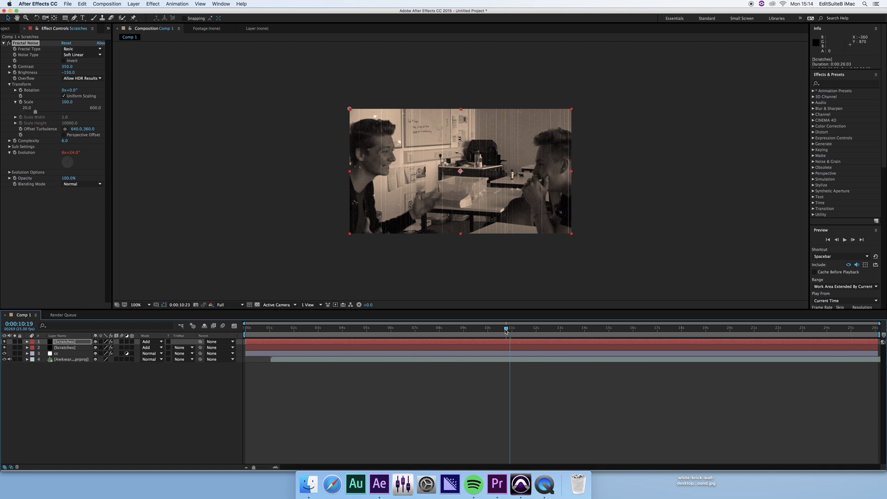
pyautogui.moveTo(505, 330); pyautogui.dragTo(449, 333)
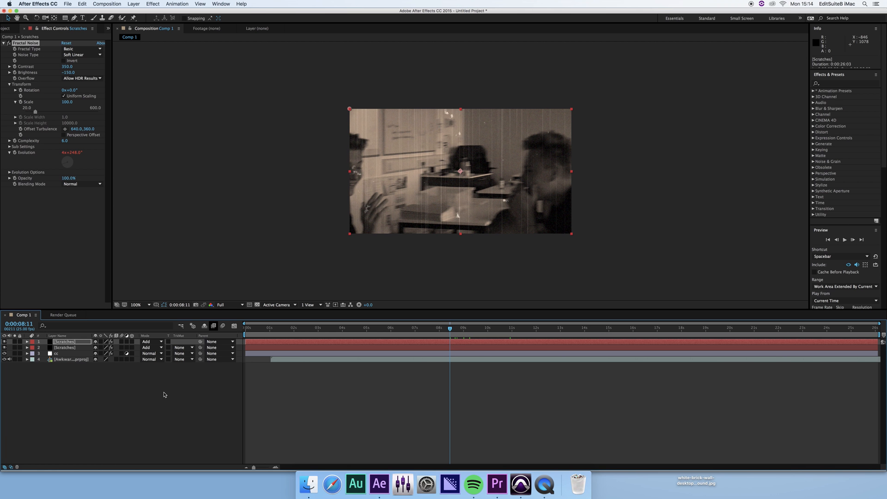
# Create a new black solid layer and rename it vignette.
pyautogui.click(142, 403)
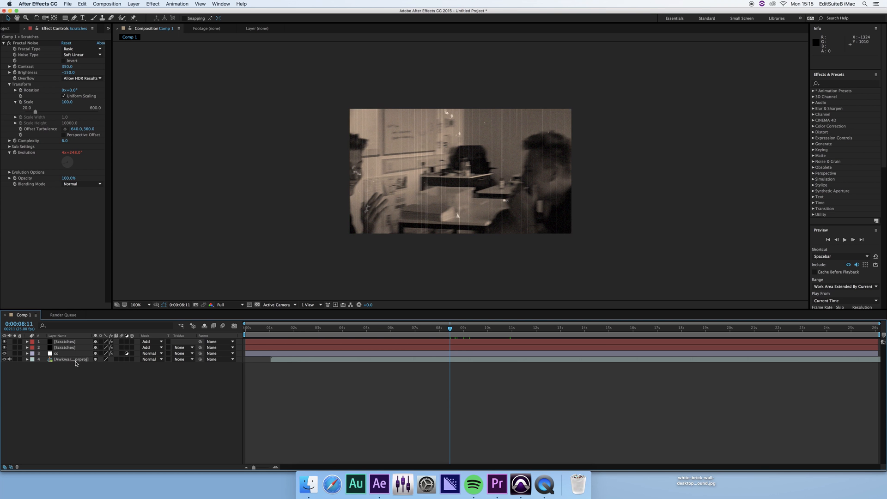
pyautogui.rightClick(89, 385)
pyautogui.moveTo(139, 389)
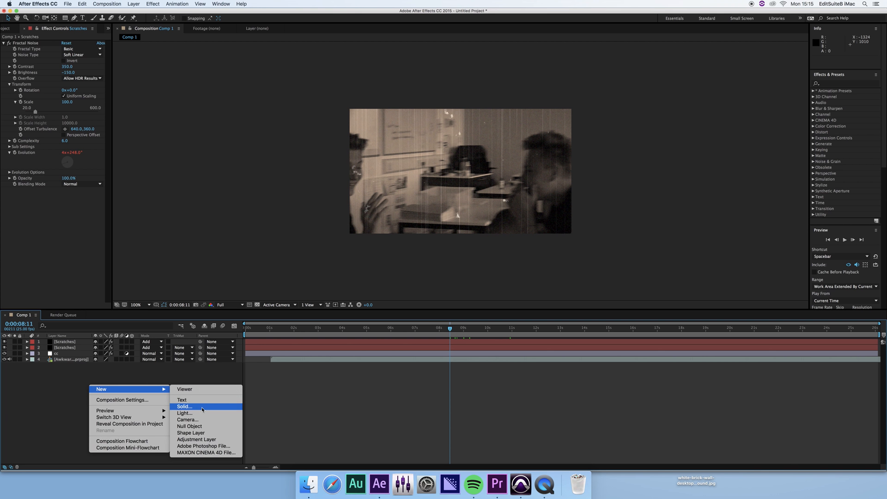
pyautogui.click(202, 409)
pyautogui.click(139, 178)
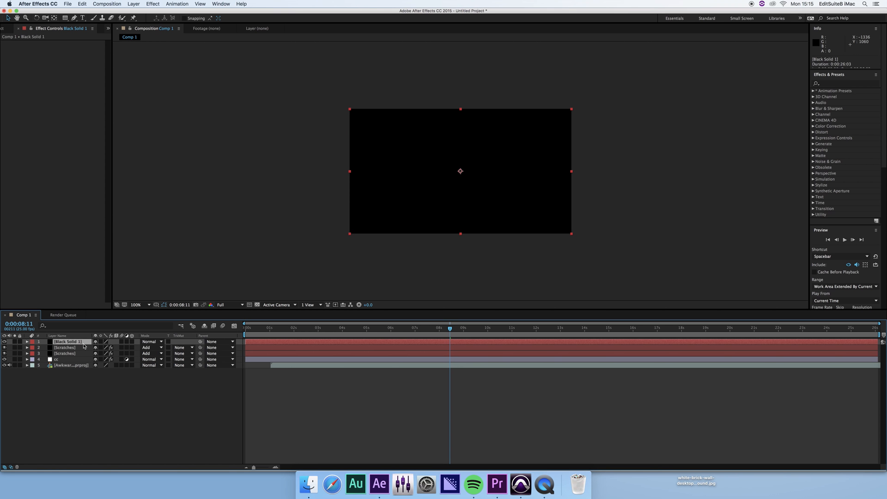
pyautogui.press('Return')
pyautogui.write('vignette')
pyautogui.press('Return')
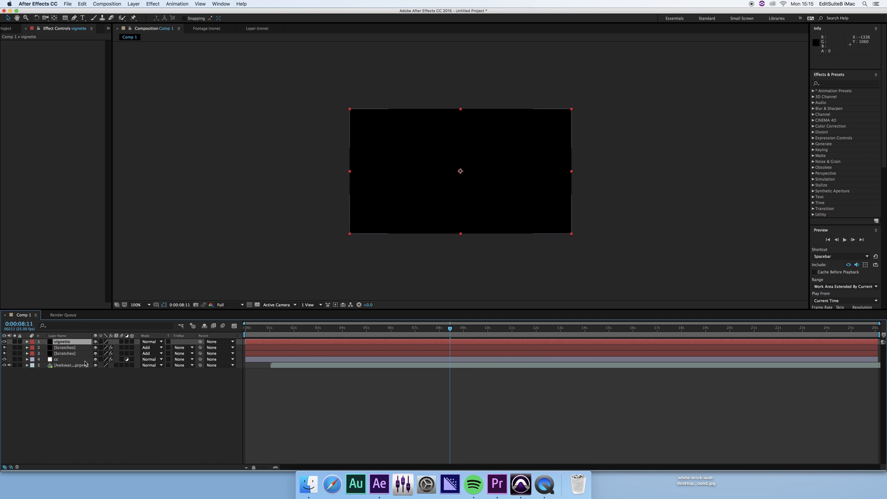
pyautogui.click(79, 352)
pyautogui.click(85, 342)
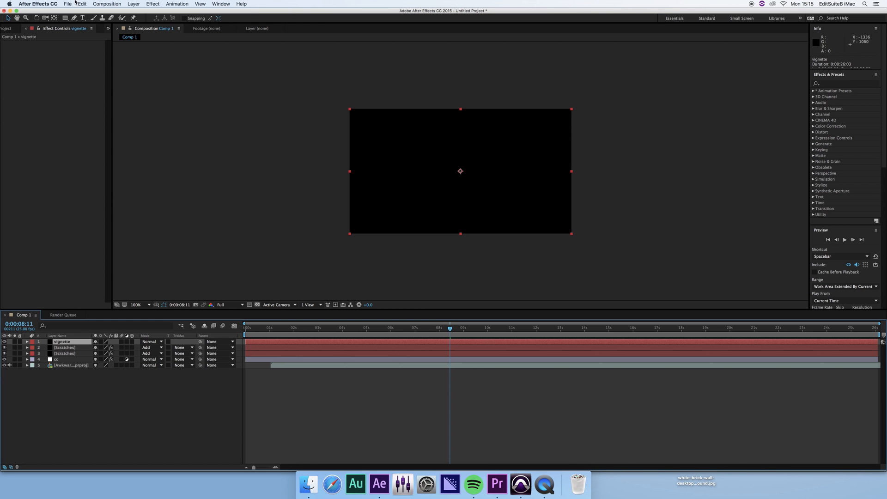
# Fit an elliptical mask to the vignette layer and set its mode to Subtract.
pyautogui.moveTo(63, 20); pyautogui.dragTo(91, 41)
pyautogui.doubleClick(64, 19)
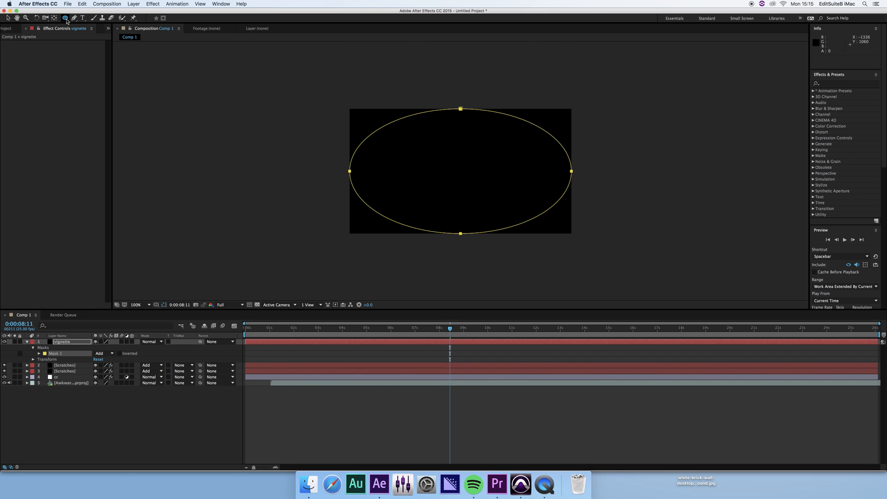
pyautogui.press('v')
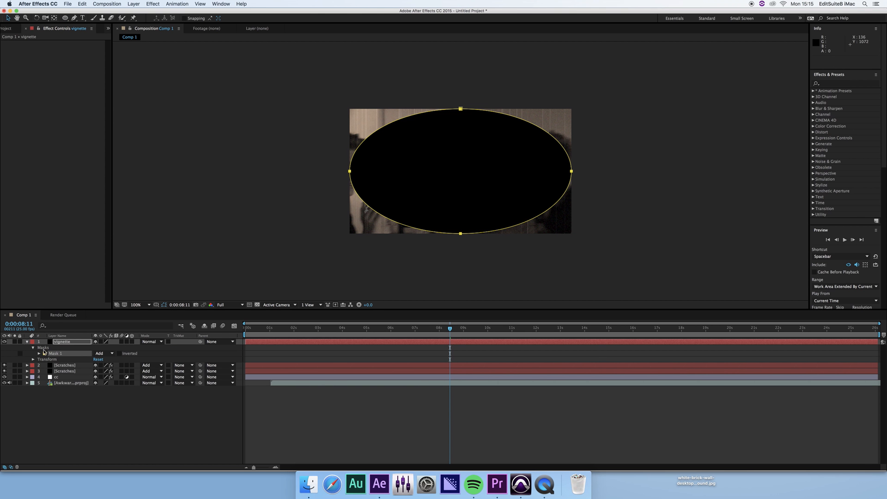
pyautogui.rightClick(433, 177)
pyautogui.moveTo(473, 183)
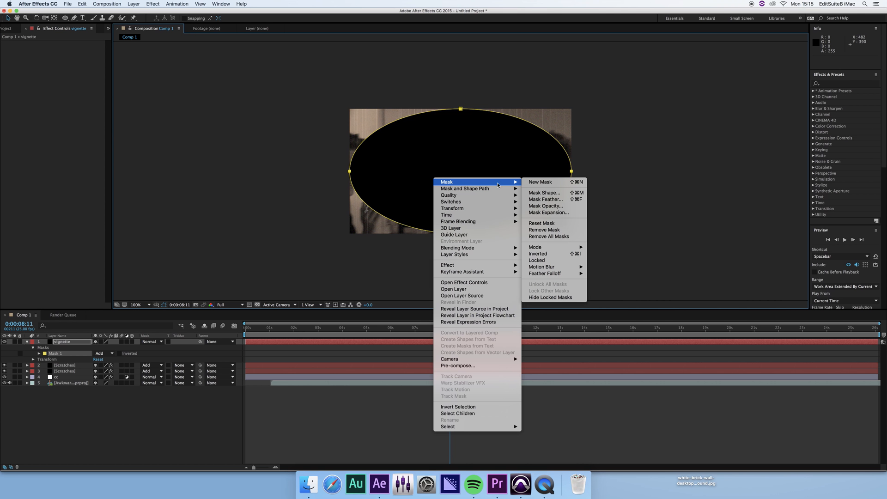
pyautogui.moveTo(566, 250)
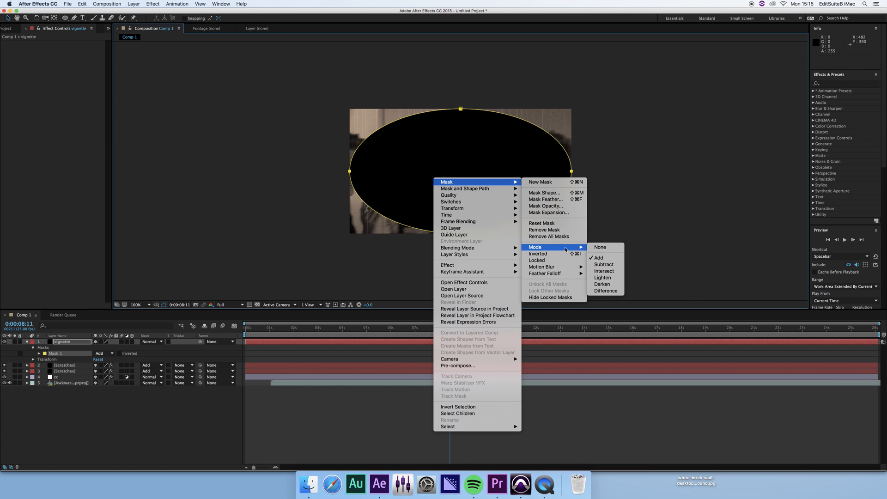
pyautogui.click(603, 264)
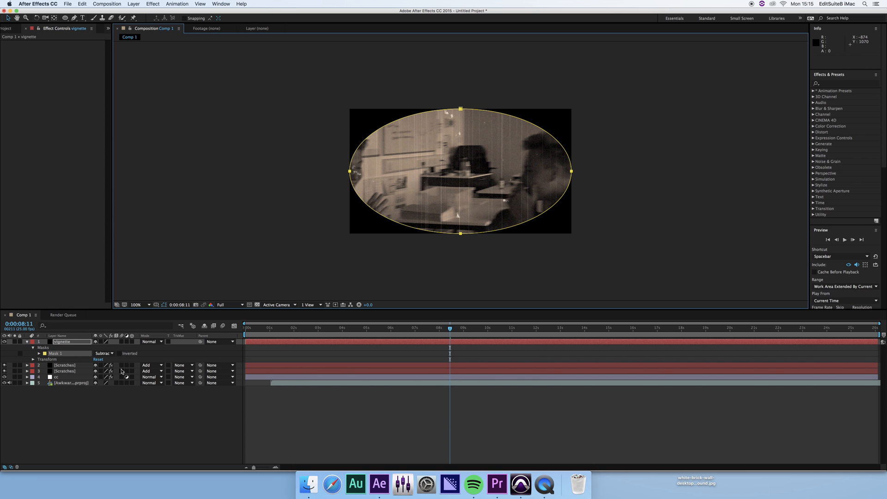
# Set Mask 1's feather to 250 pixels and its opacity to 50%.
pyautogui.press('f')
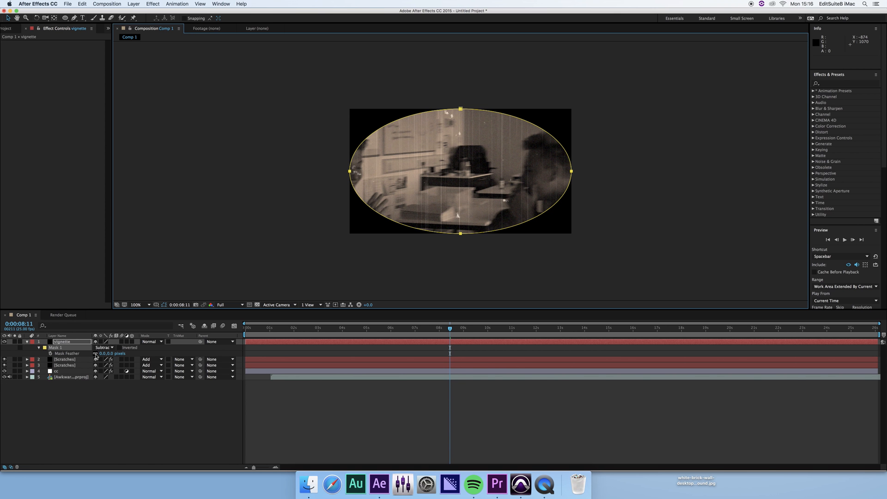
pyautogui.moveTo(104, 354); pyautogui.dragTo(190, 354)
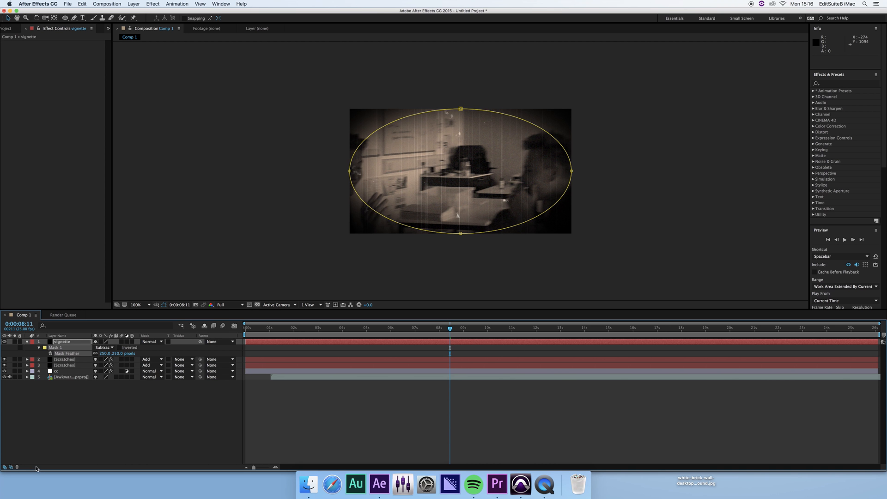
pyautogui.click(39, 347)
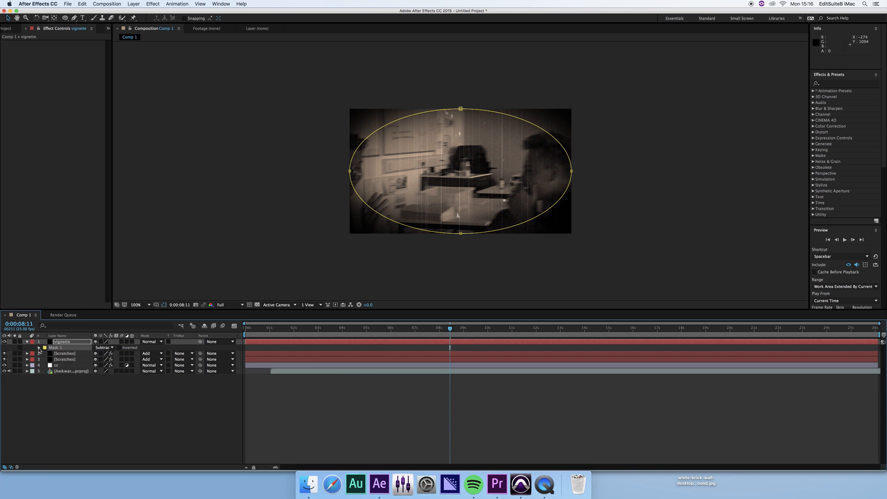
pyautogui.click(38, 348)
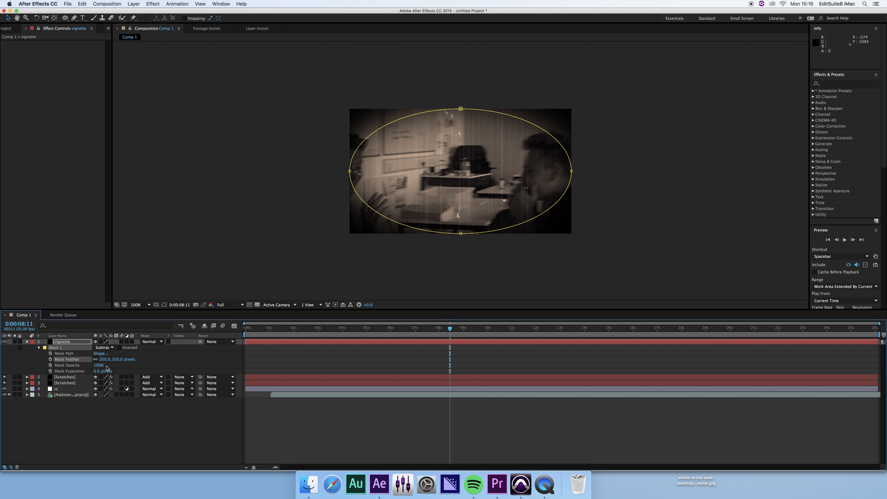
pyautogui.moveTo(103, 366); pyautogui.dragTo(83, 365)
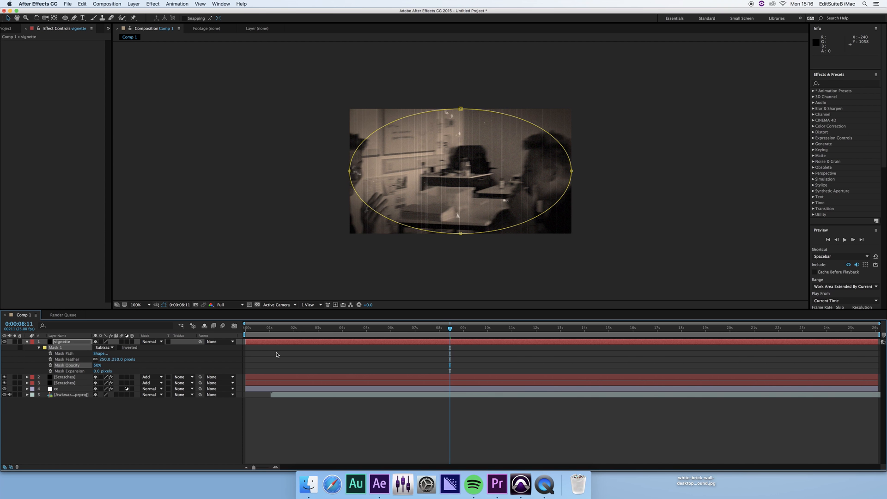
# Collapse the vignette layer, scrub the clip to preview, then select the top four layers.
pyautogui.click(26, 342)
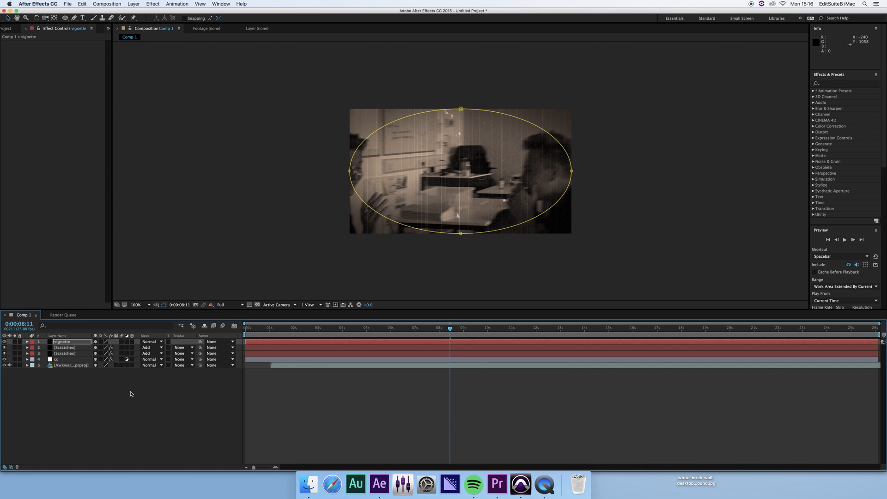
pyautogui.click(344, 380)
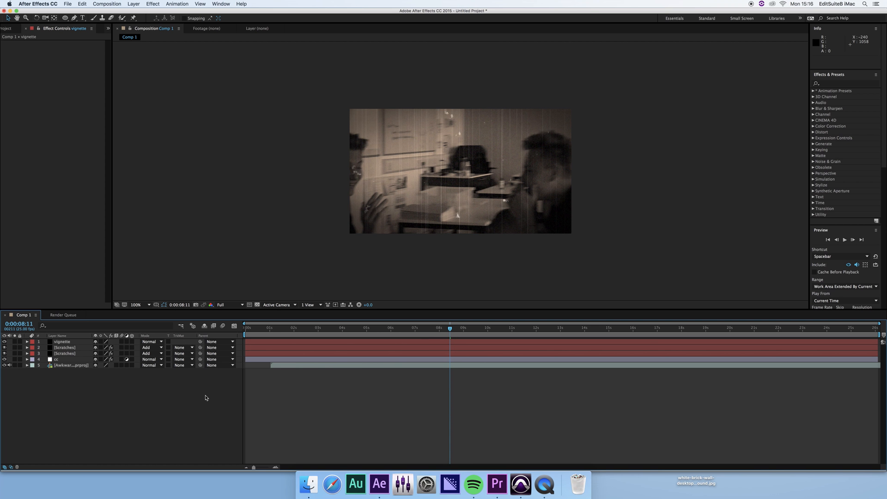
pyautogui.click(372, 328)
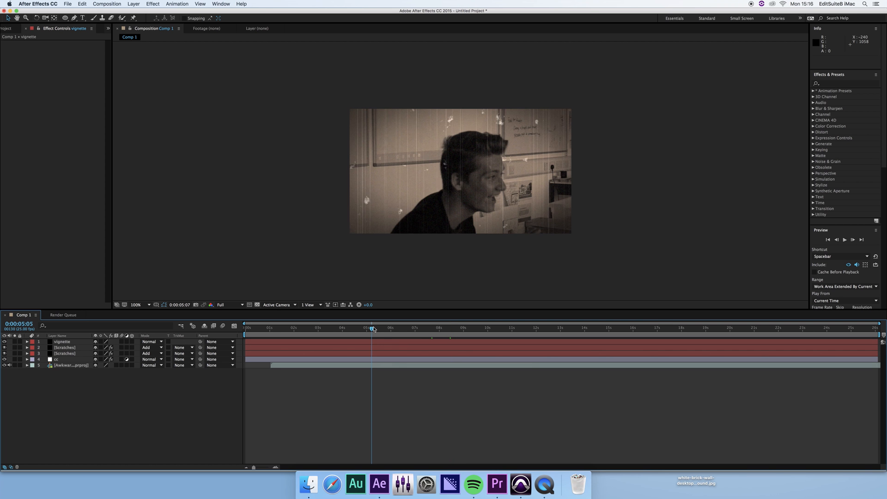
pyautogui.moveTo(373, 328); pyautogui.dragTo(655, 319)
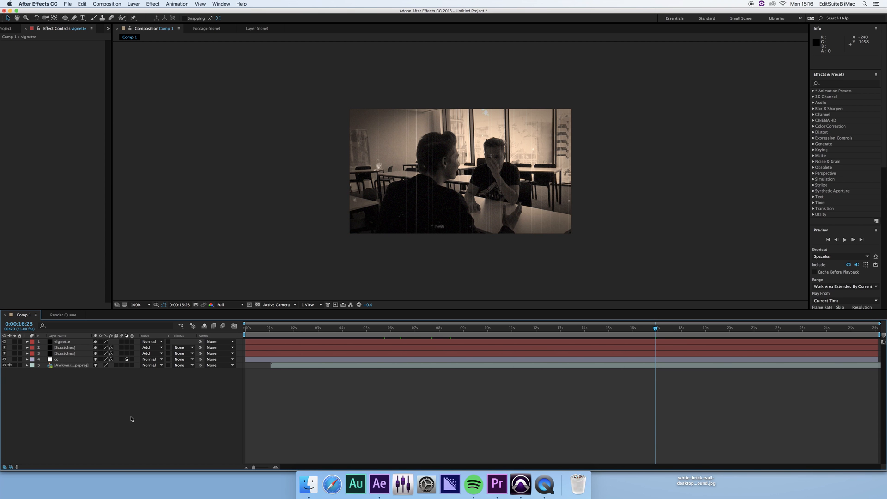
pyautogui.click(82, 341)
pyautogui.keyDown('shift'); pyautogui.click(80, 358); pyautogui.keyUp('shift')
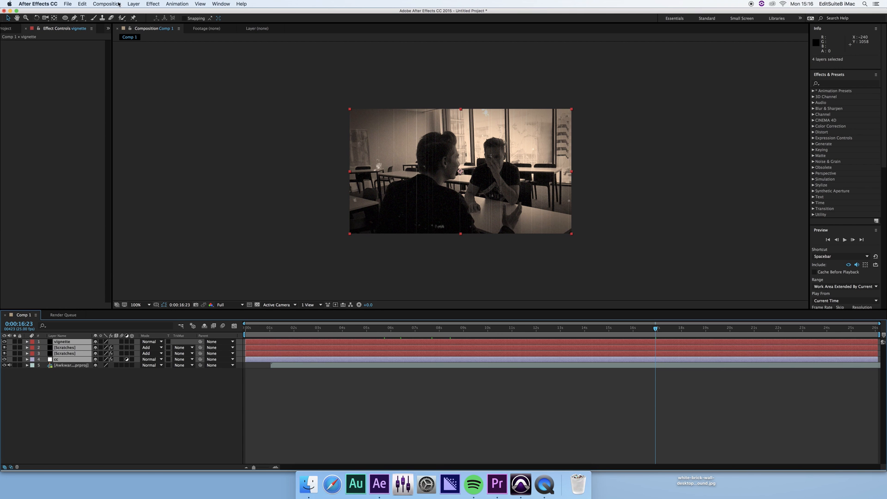
# Select the cc layer and all three of its effects: Tint, Curves and Add Grain.
pyautogui.click(177, 4)
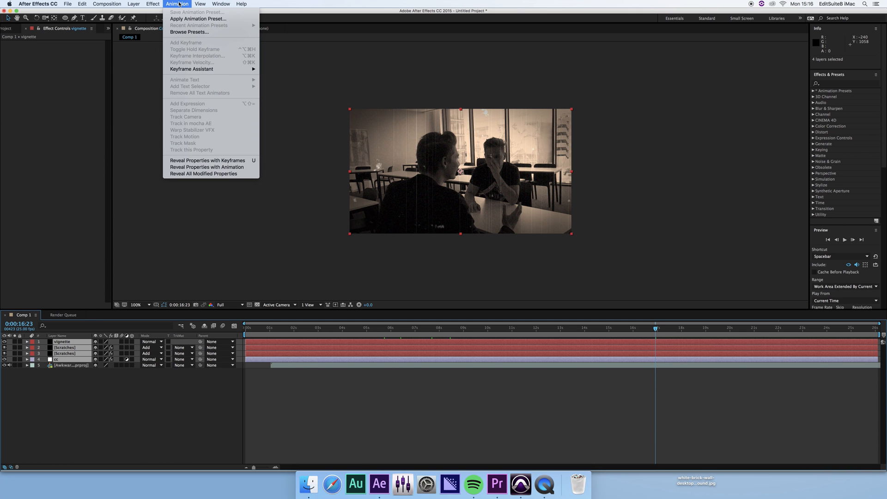
pyautogui.click(61, 183)
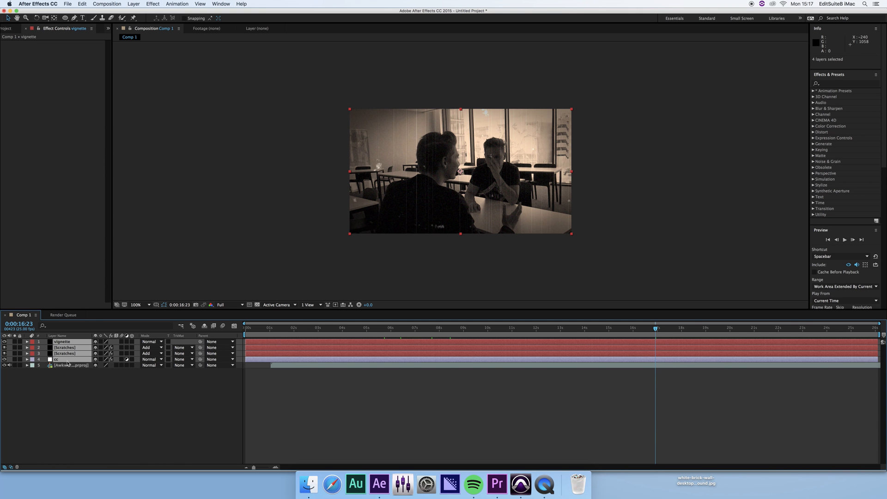
pyautogui.click(96, 391)
pyautogui.click(81, 360)
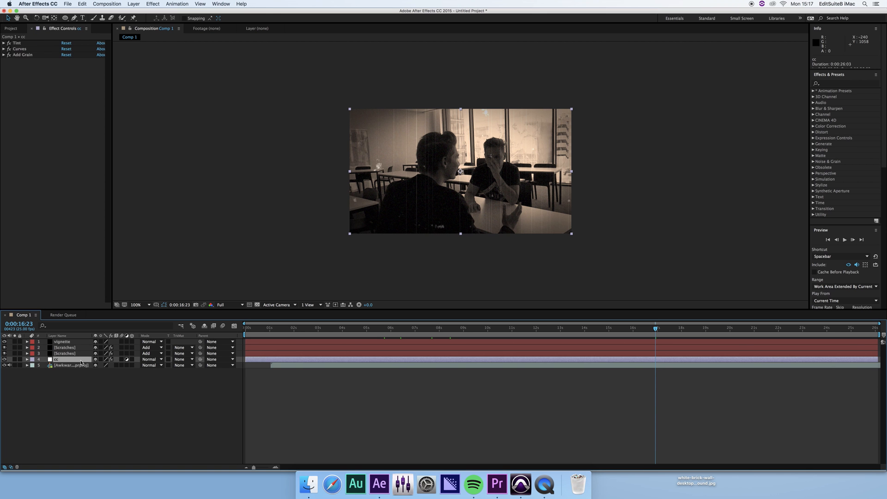
pyautogui.click(38, 55)
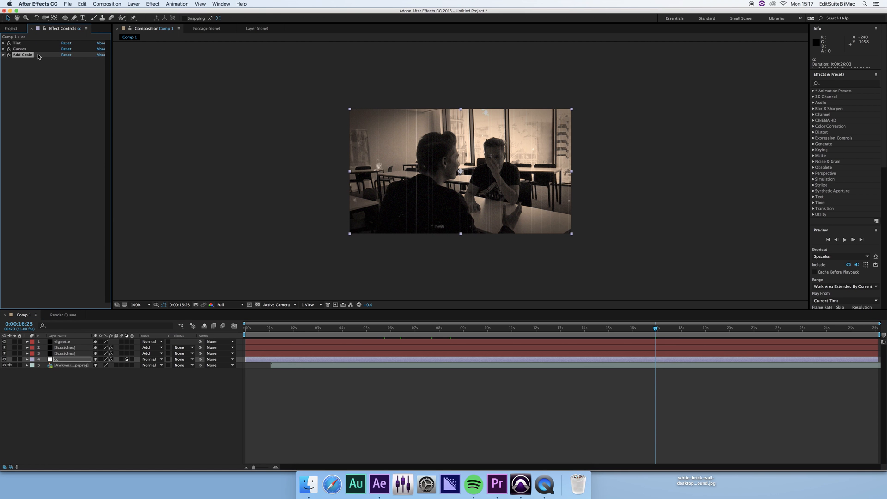
pyautogui.press('super+a')
# Save the selected effects as an animation preset named OLD FILM.
pyautogui.click(177, 4)
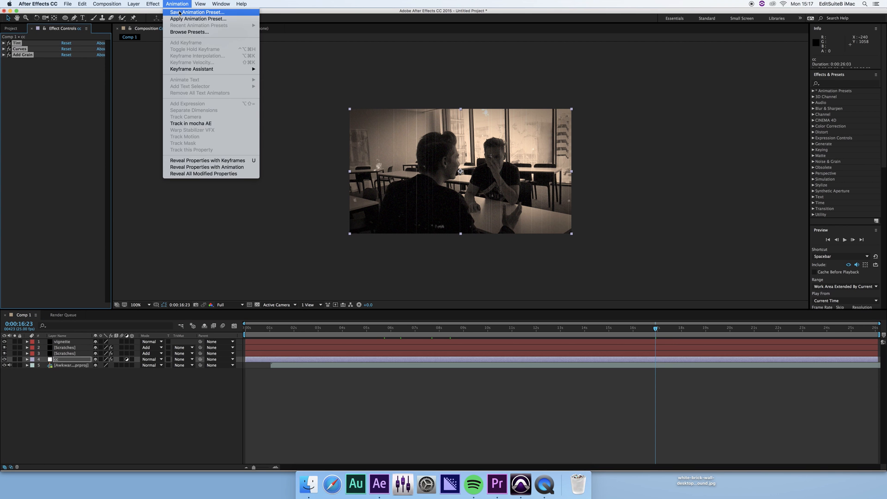
pyautogui.click(179, 12)
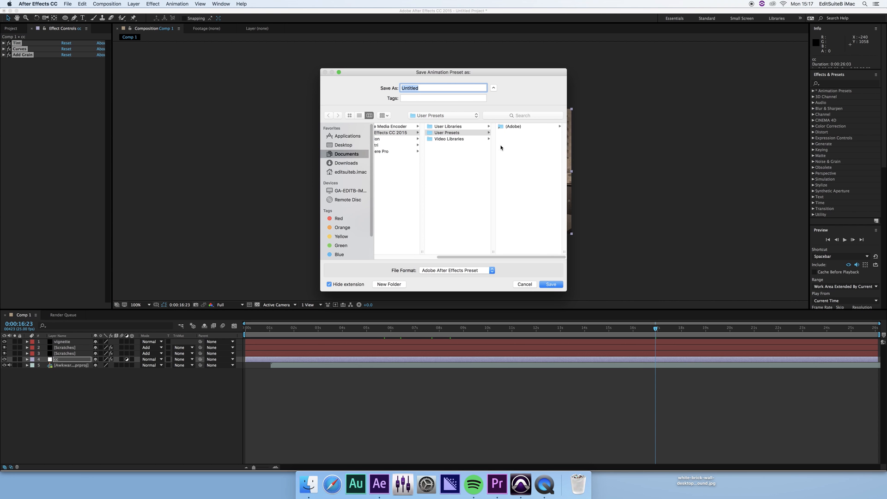
pyautogui.write('OLD FILM')
pyautogui.press('Return')
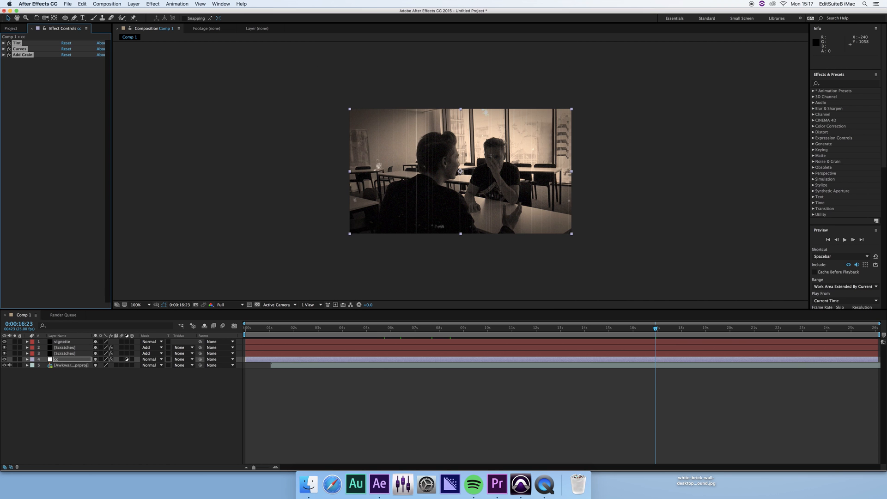
# Find the OLD FILM preset under Animation Presets > User Presets, then deselect the cc layer.
pyautogui.click(813, 91)
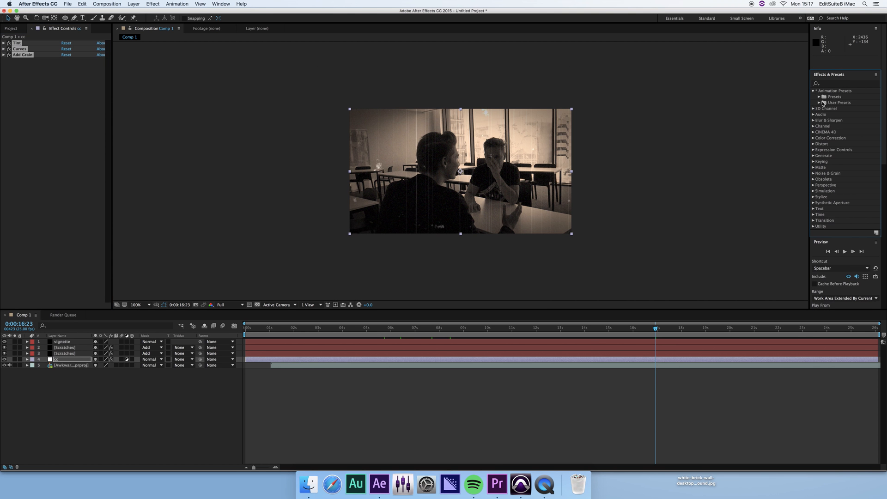
pyautogui.click(819, 102)
pyautogui.click(844, 109)
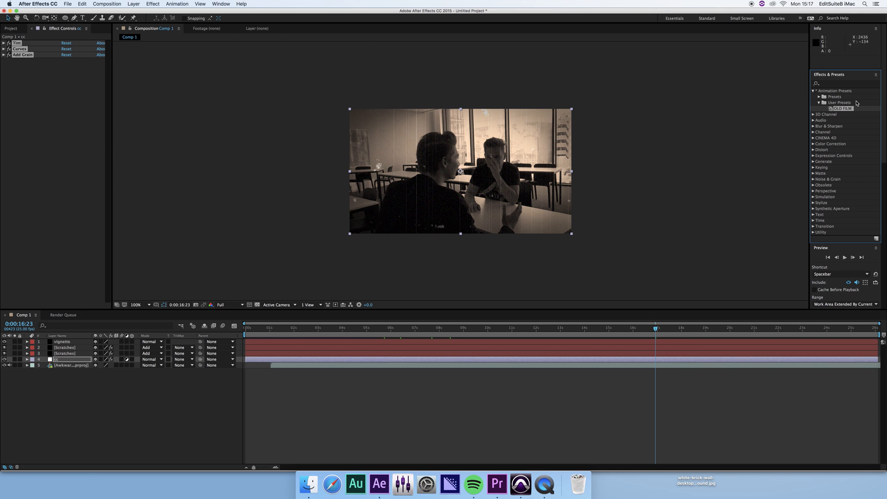
pyautogui.click(41, 375)
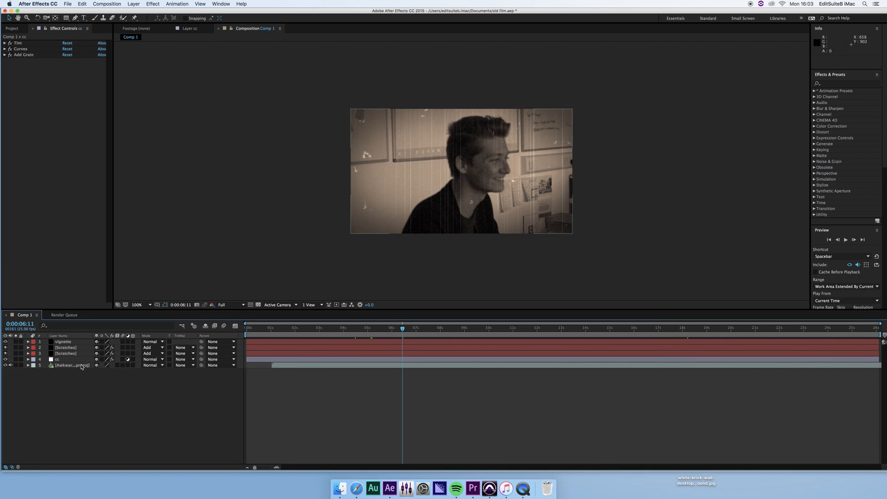
# Reselect the cc layer's Tint, Curves and Add Grain effects together in Effect Controls.
pyautogui.click(70, 359)
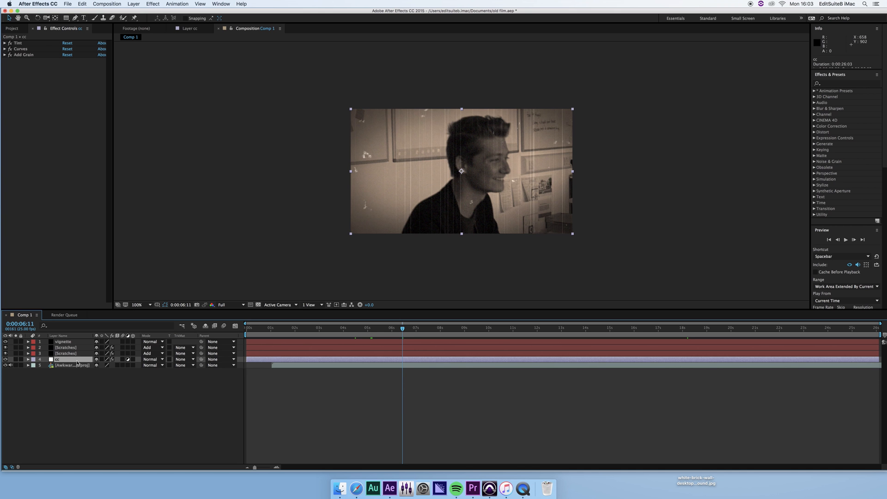
pyautogui.doubleClick(69, 360)
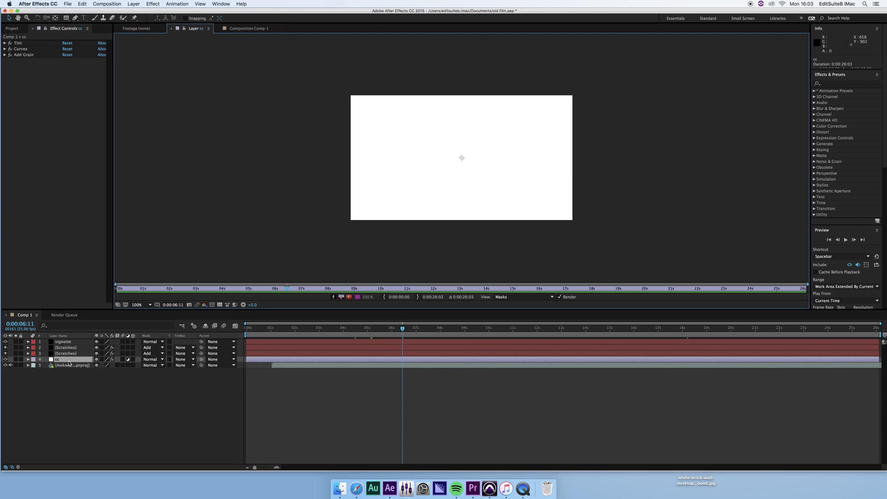
pyautogui.click(225, 28)
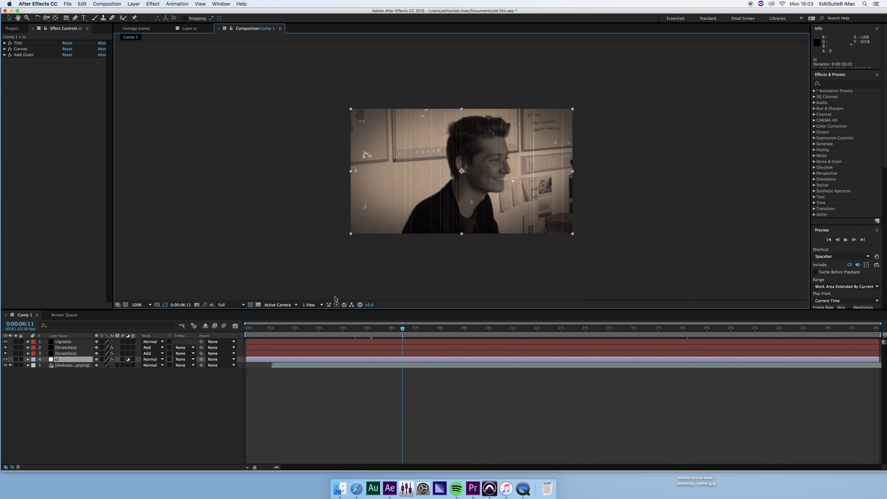
pyautogui.click(33, 50)
pyautogui.click(39, 56)
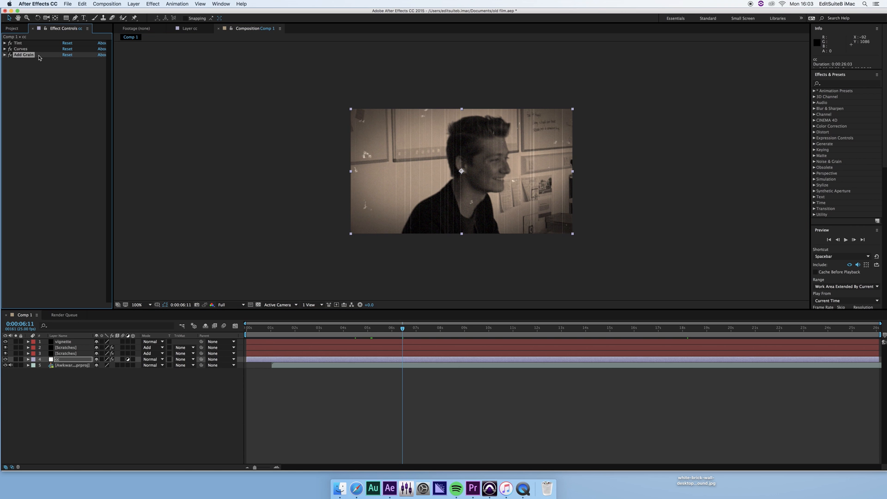
pyautogui.press('super+a')
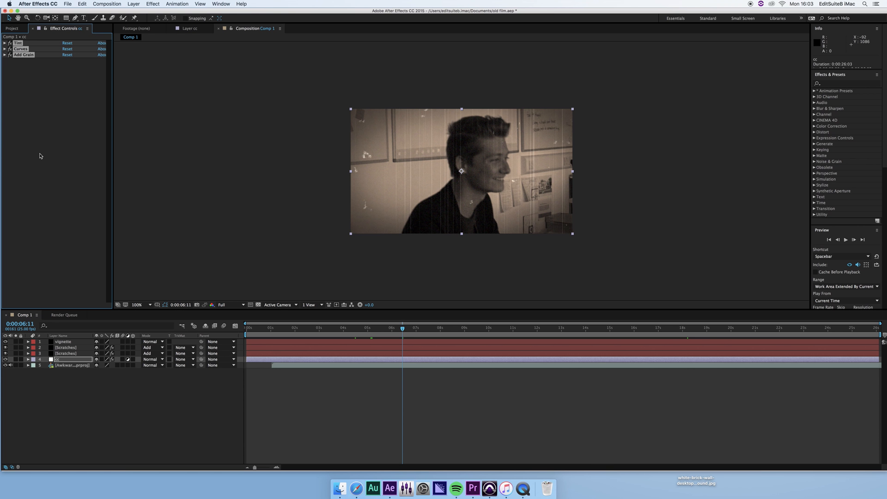
# Save the effects over the existing OLD FILM.ffx preset, replacing it.
pyautogui.click(177, 4)
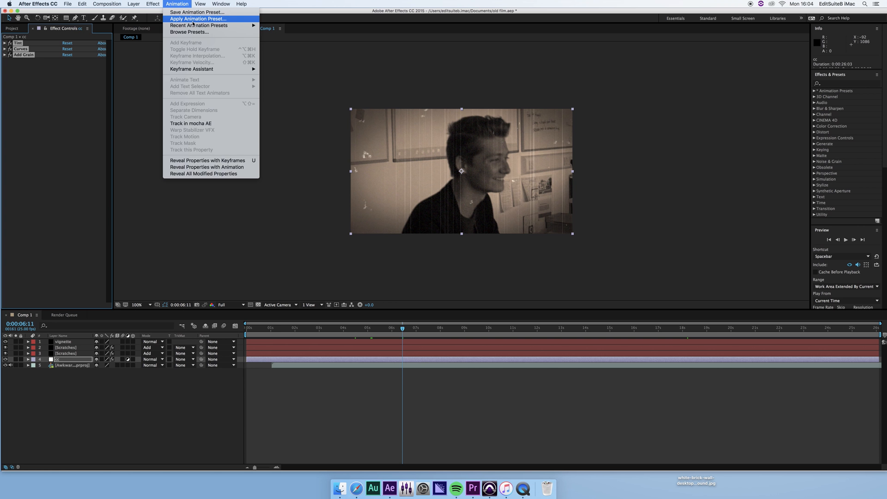
pyautogui.click(197, 12)
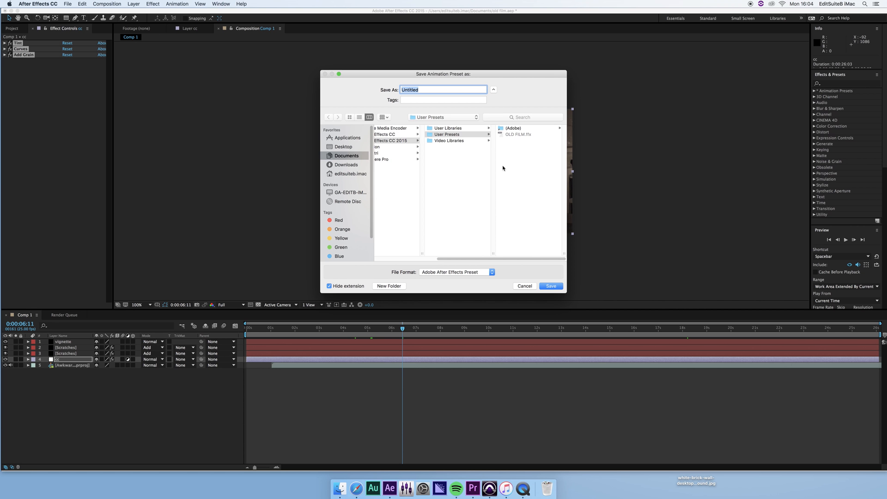
pyautogui.click(514, 134)
pyautogui.click(556, 287)
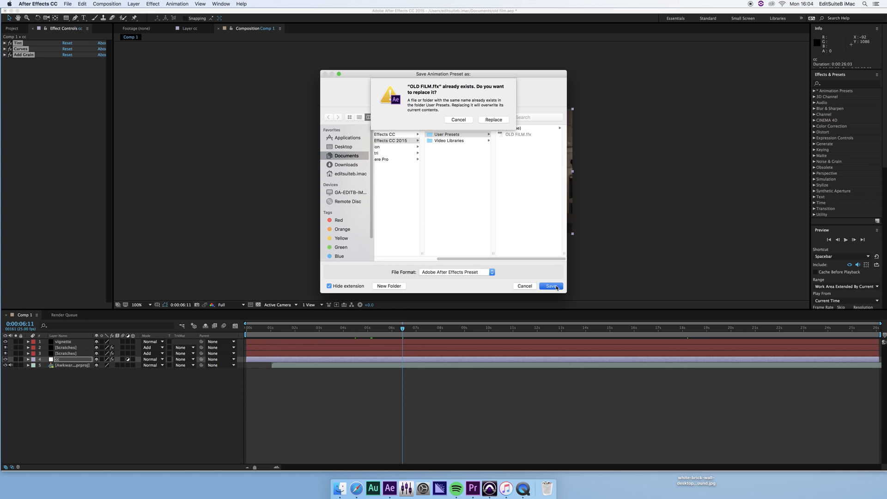
pyautogui.click(493, 120)
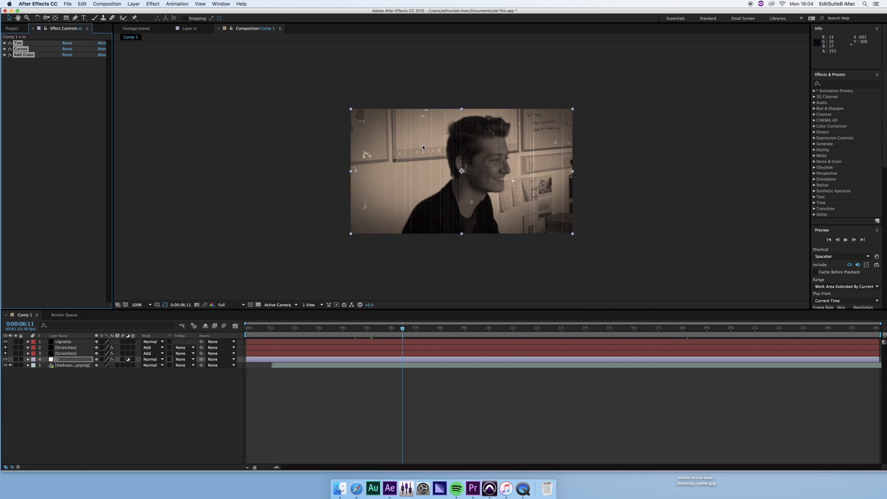
# Check the updated OLD FILM preset in User Presets, then leave only Tint selected.
pyautogui.click(813, 91)
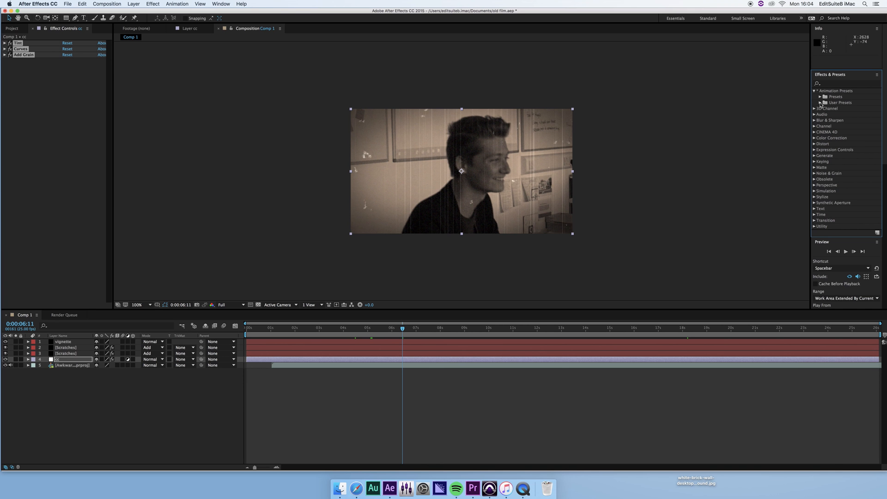
pyautogui.click(819, 102)
pyautogui.click(843, 109)
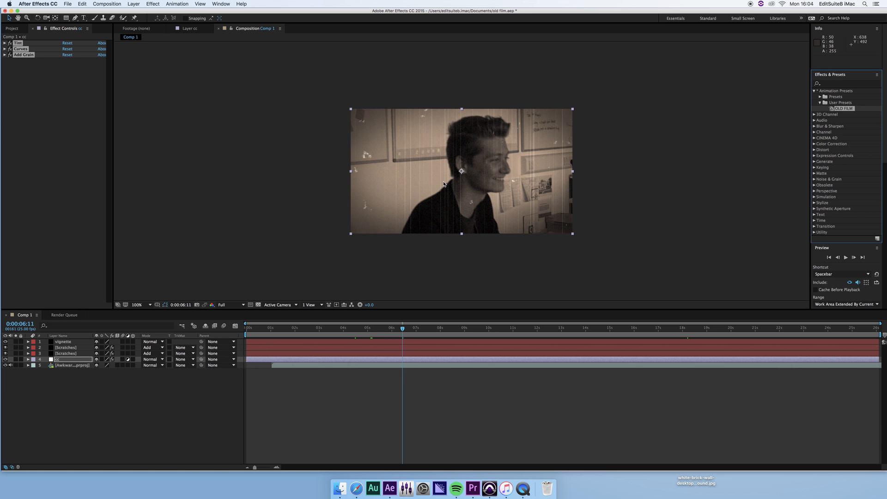
pyautogui.click(29, 95)
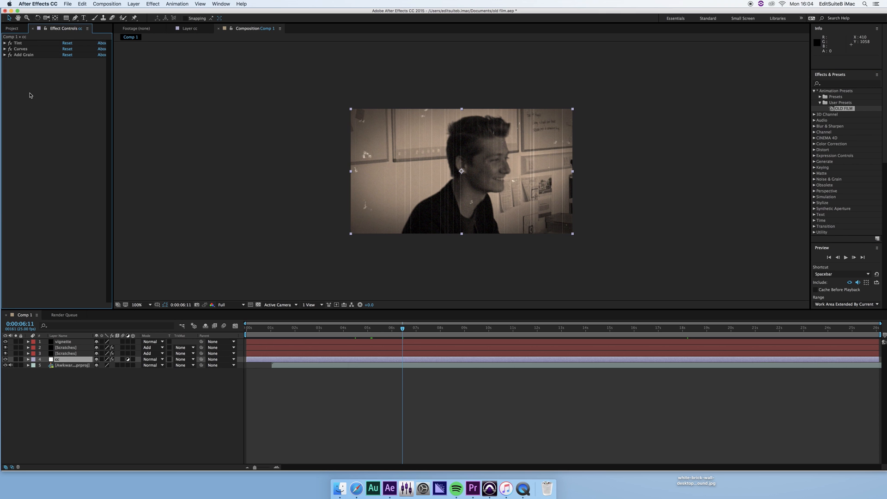
pyautogui.click(20, 44)
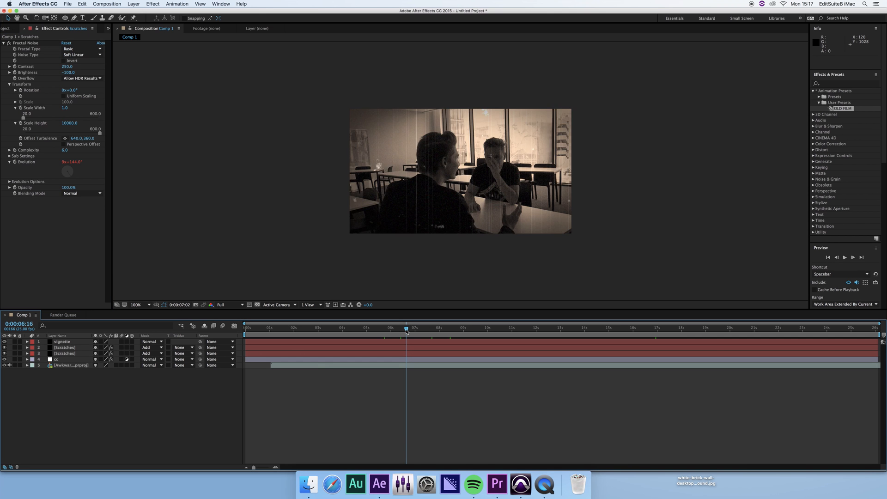
# Add Comp 1 to the Render Queue.
pyautogui.moveTo(406, 331); pyautogui.dragTo(687, 331)
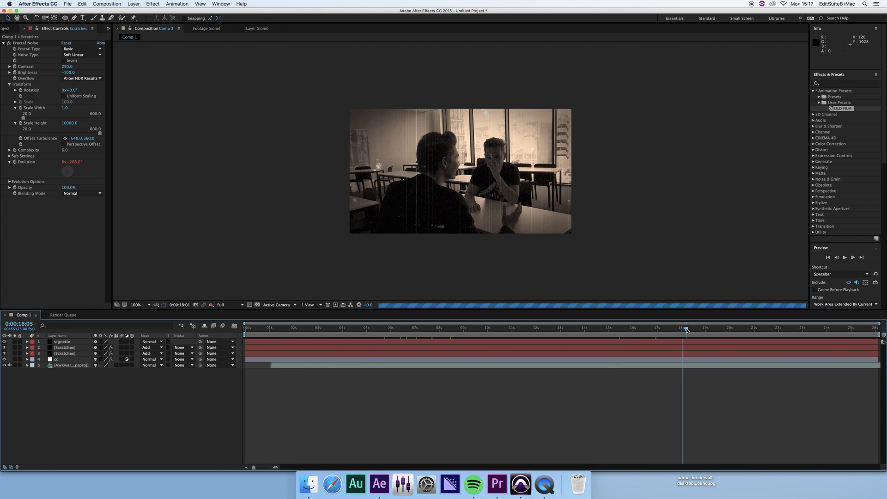
pyautogui.click(68, 4)
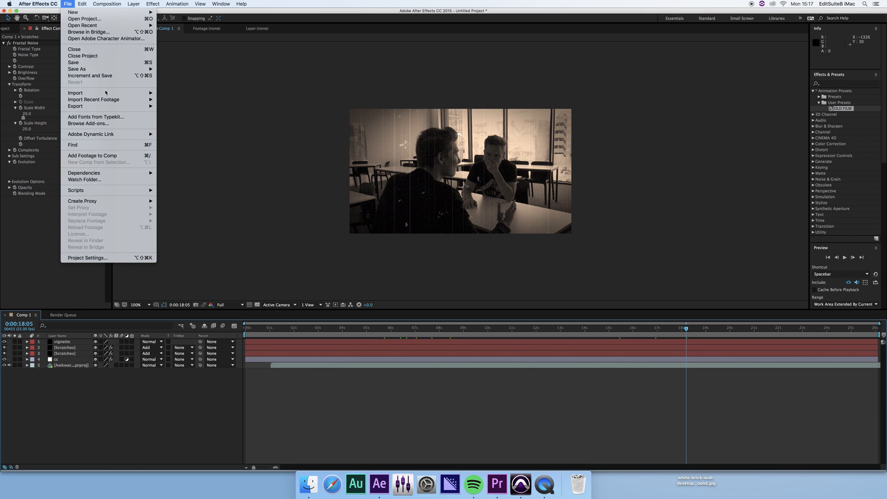
pyautogui.moveTo(93, 106)
pyautogui.moveTo(77, 5)
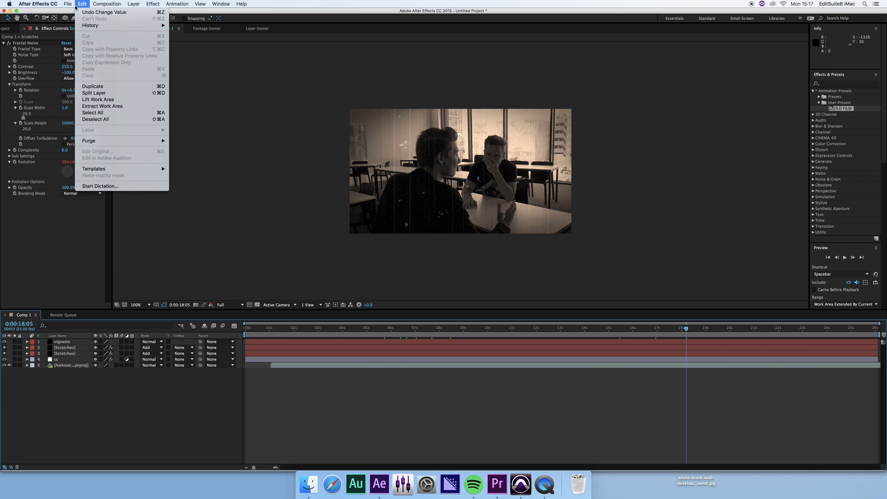
pyautogui.moveTo(106, 4)
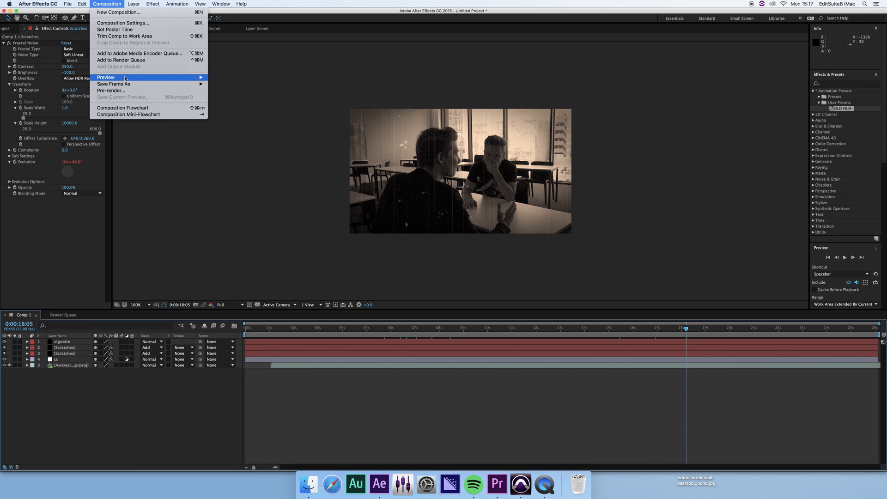
pyautogui.click(133, 61)
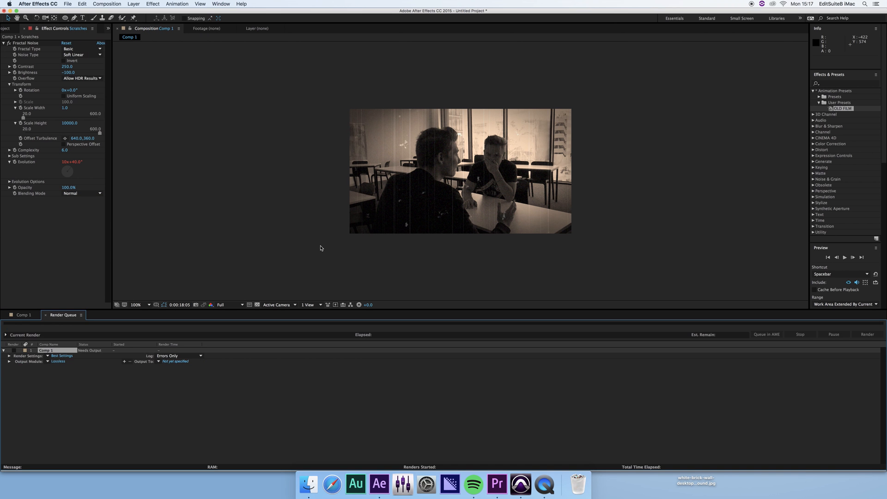
# Set the render output to Documents with the file name OLD FILM EFFECT.
pyautogui.click(182, 363)
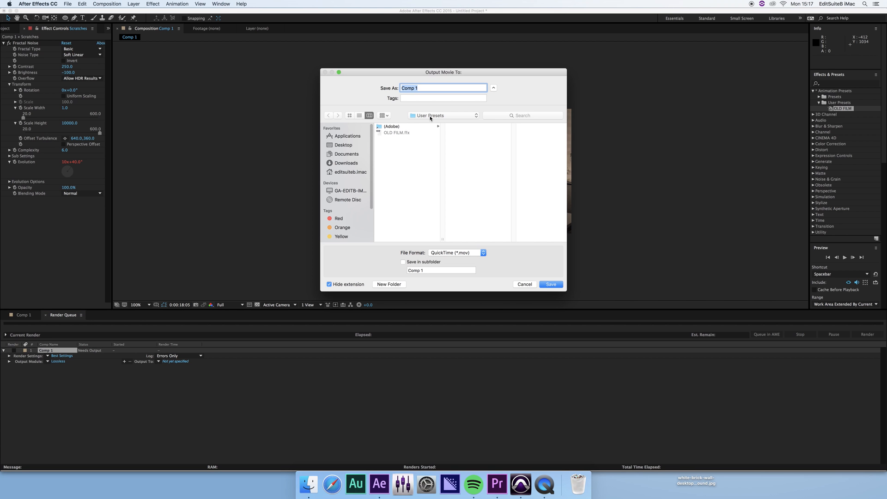
pyautogui.click(347, 155)
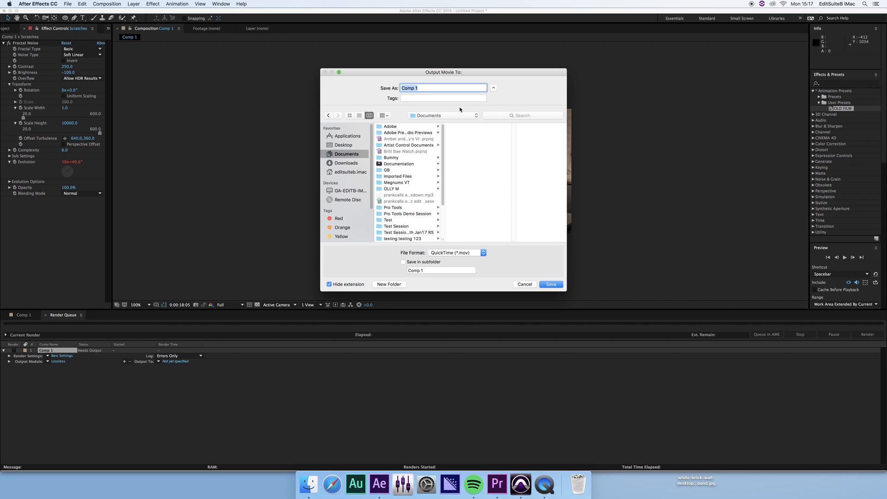
pyautogui.write('OLD FILM EFFECT')
pyautogui.press('Return')
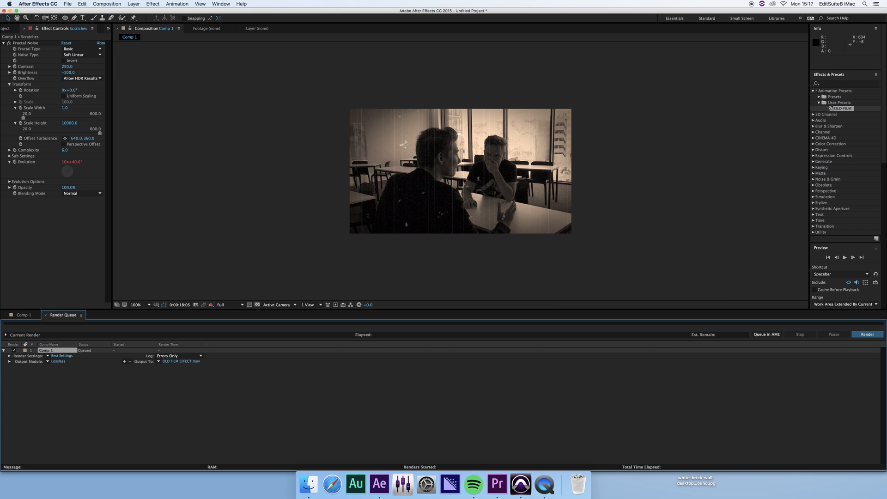
# Set the output module format to QuickTime and start rendering.
pyautogui.click(57, 362)
pyautogui.moveTo(113, 43); pyautogui.dragTo(438, 44)
pyautogui.click(405, 72)
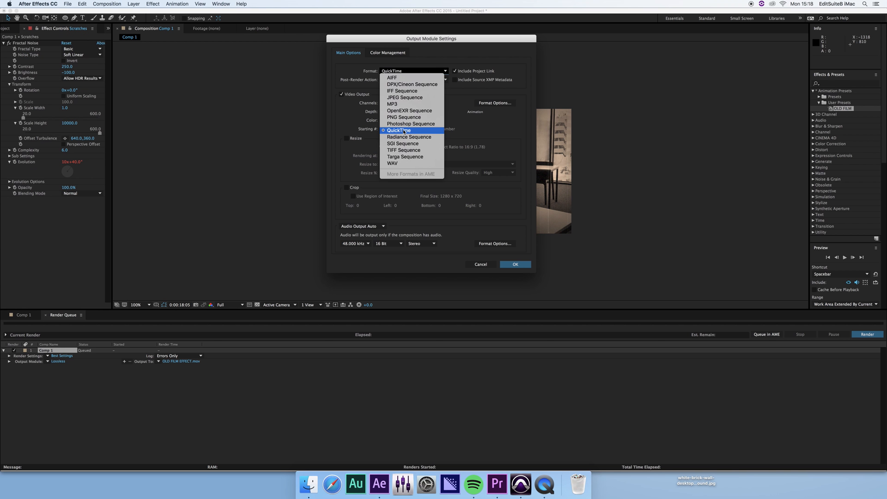
pyautogui.click(404, 131)
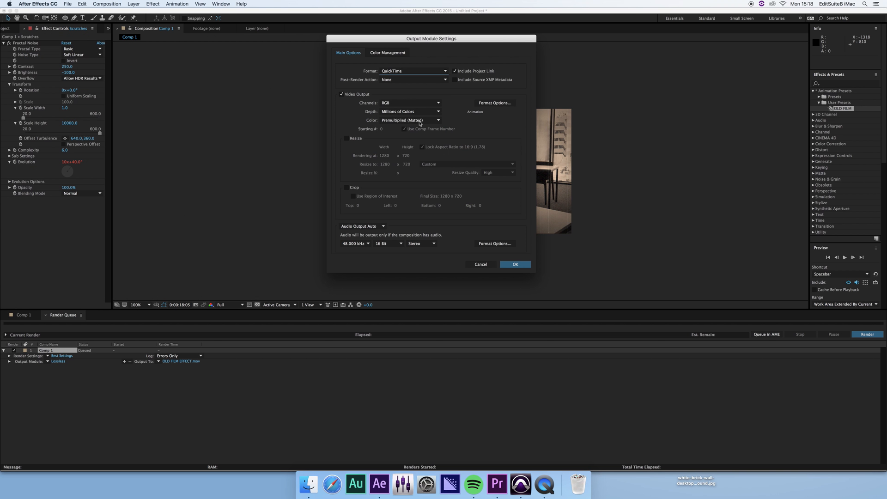
pyautogui.click(522, 265)
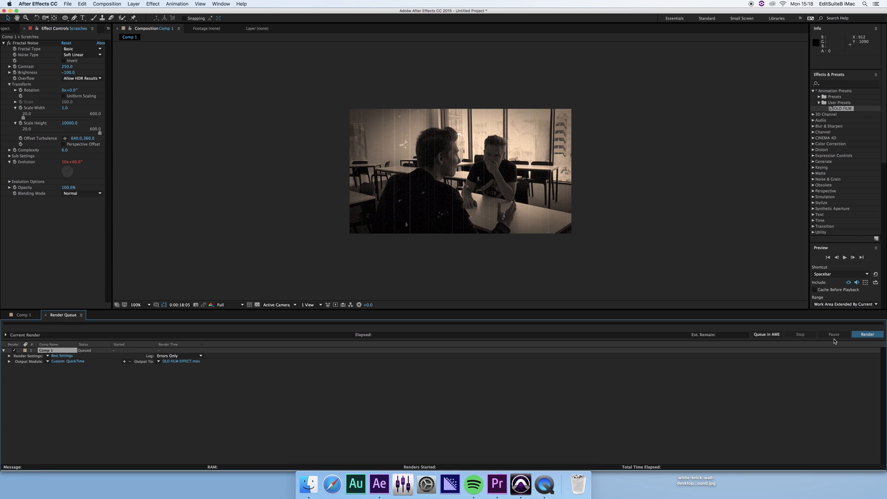
pyautogui.click(867, 334)
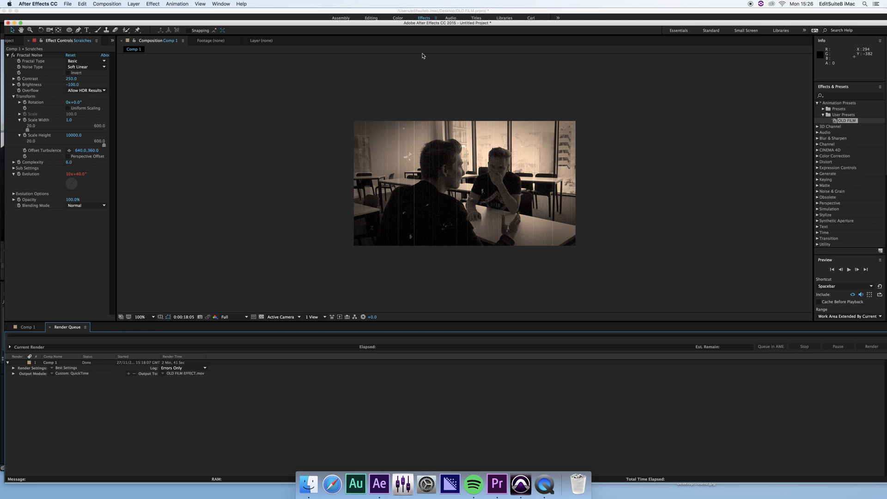
# After the render finishes, bring the OLD FILM EFFECT movie window in QuickTime Player forward.
pyautogui.moveTo(430, 25); pyautogui.dragTo(482, 46)
pyautogui.click(390, 59)
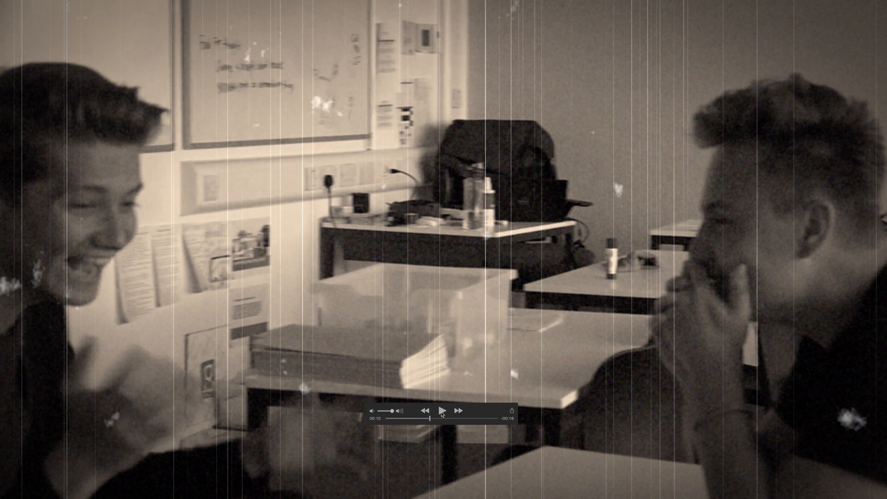
# Play OLD FILM EFFECT.mov full screen to the end, exit full screen, and quit QuickTime.
pyautogui.click(440, 411)
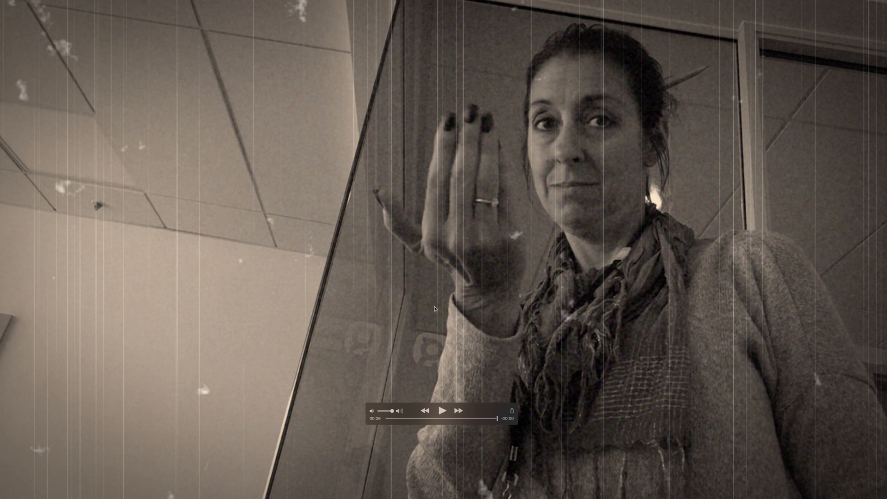
pyautogui.press('Escape')
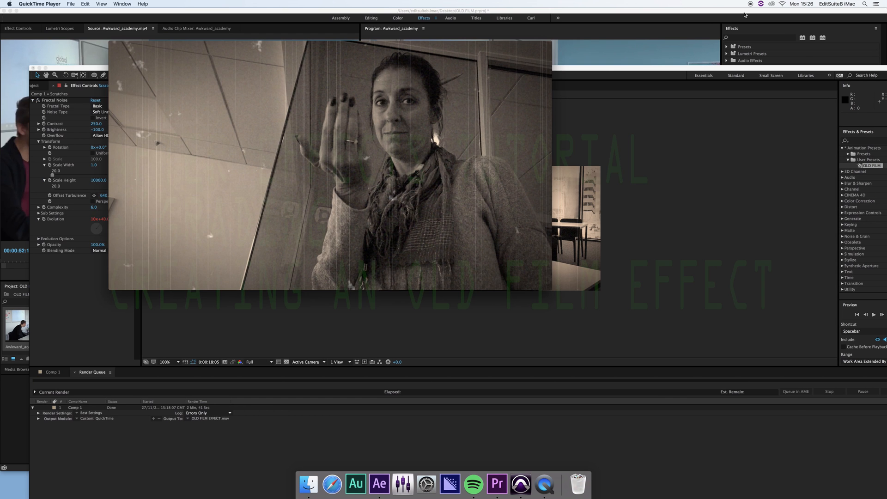
pyautogui.press('super+q')
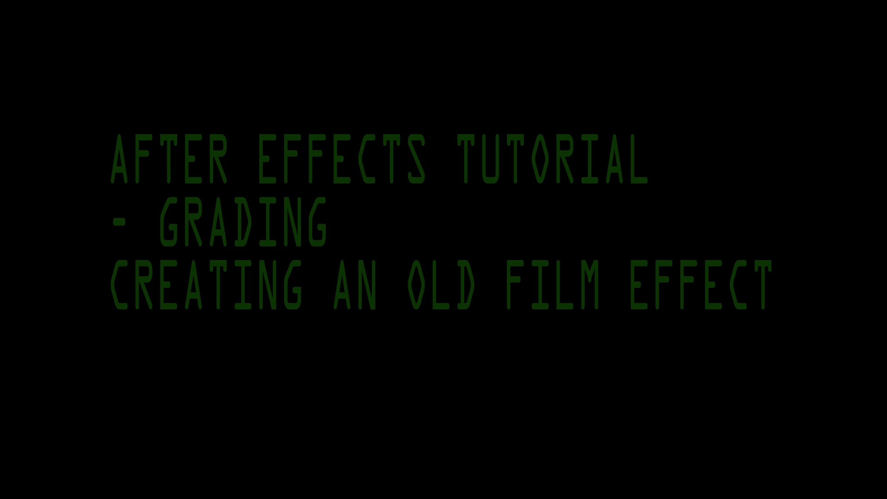